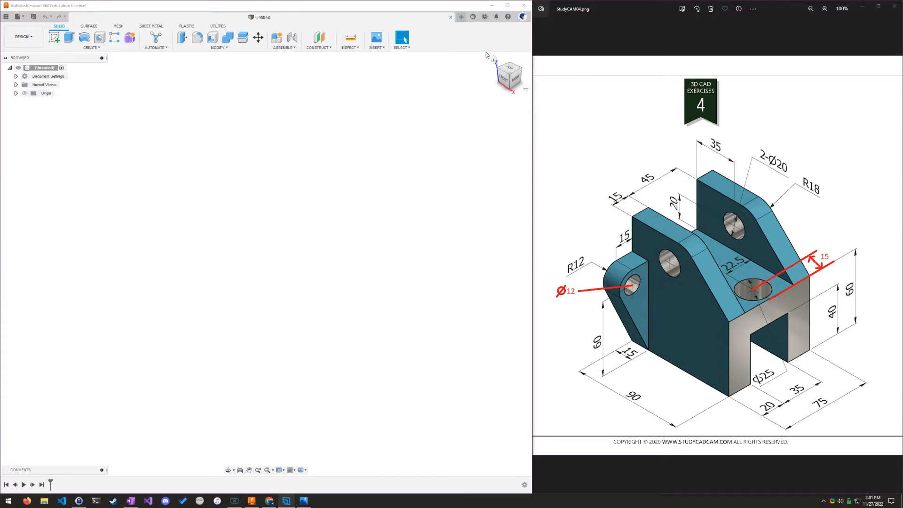
Create a sketch on the front plane and orient the view upright with the X axis horizontal
{"action": "left_click", "coordinate": [502, 80]}
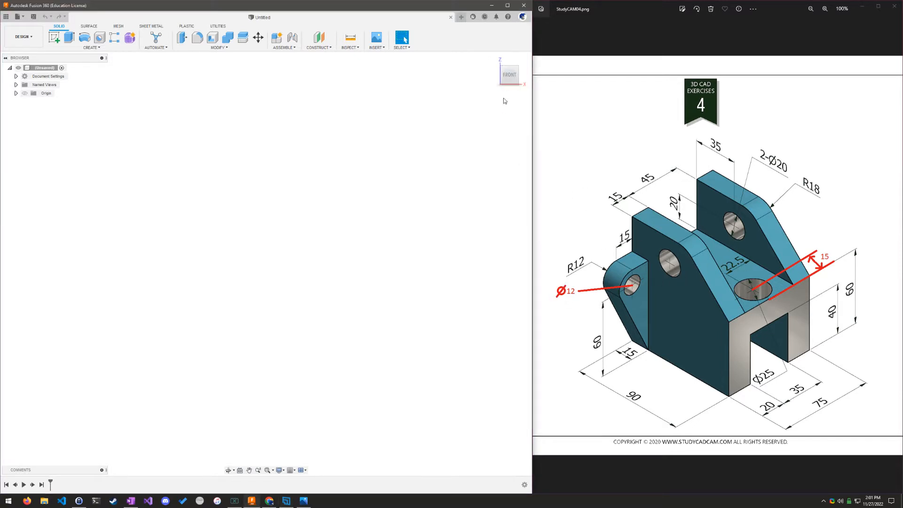
{"action": "left_click", "coordinate": [54, 37]}
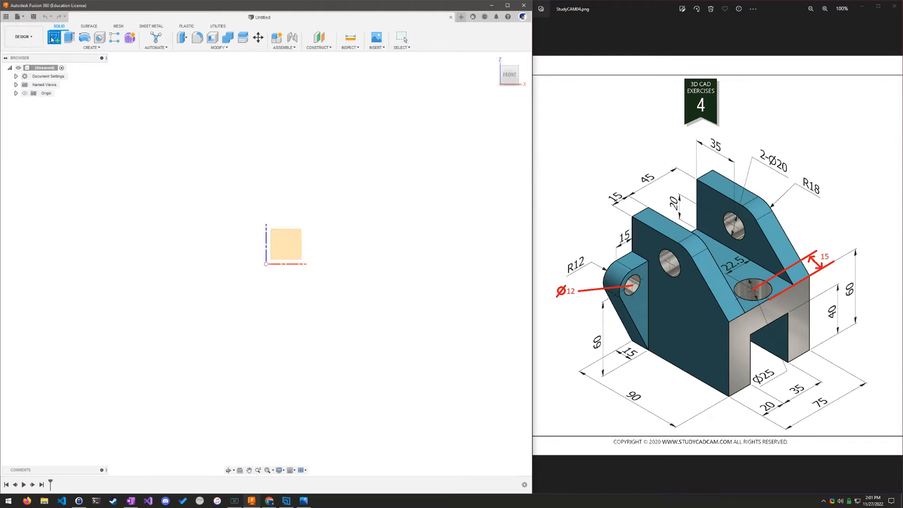
{"action": "left_click", "coordinate": [286, 244]}
{"action": "left_click", "coordinate": [290, 242]}
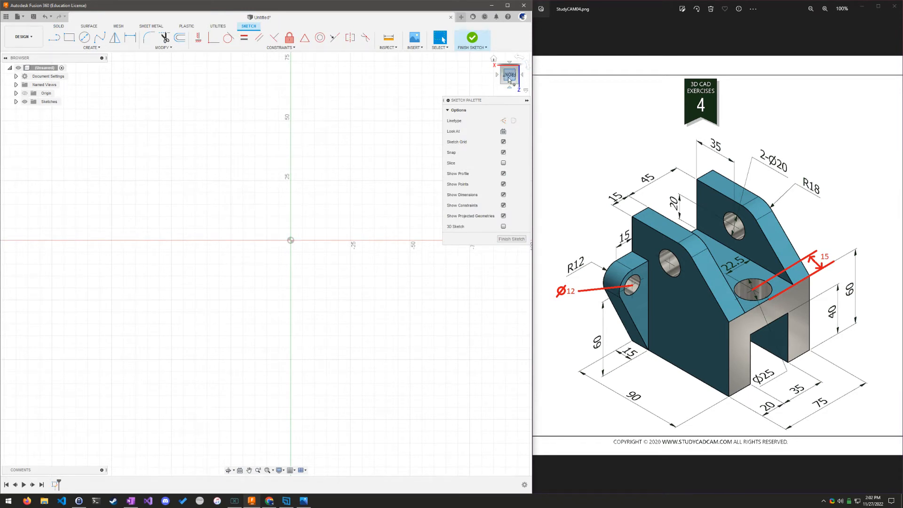
{"action": "left_click", "coordinate": [527, 69]}
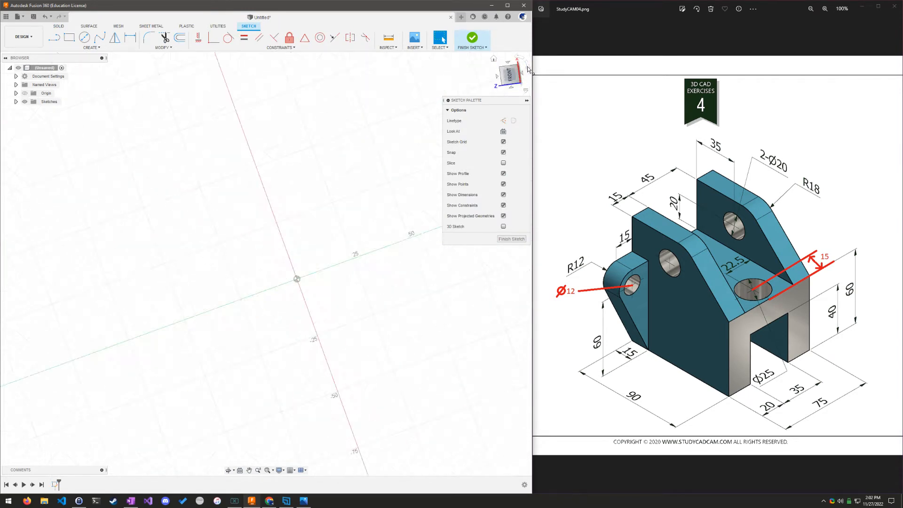
{"action": "left_click", "coordinate": [527, 68]}
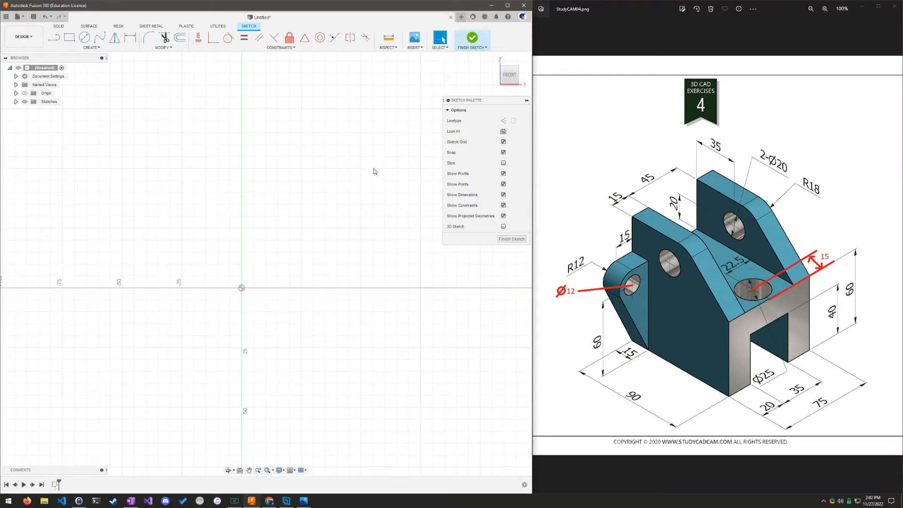
{"action": "middle_click_drag", "start_coordinate": [355, 259], "coordinate": [321, 275]}
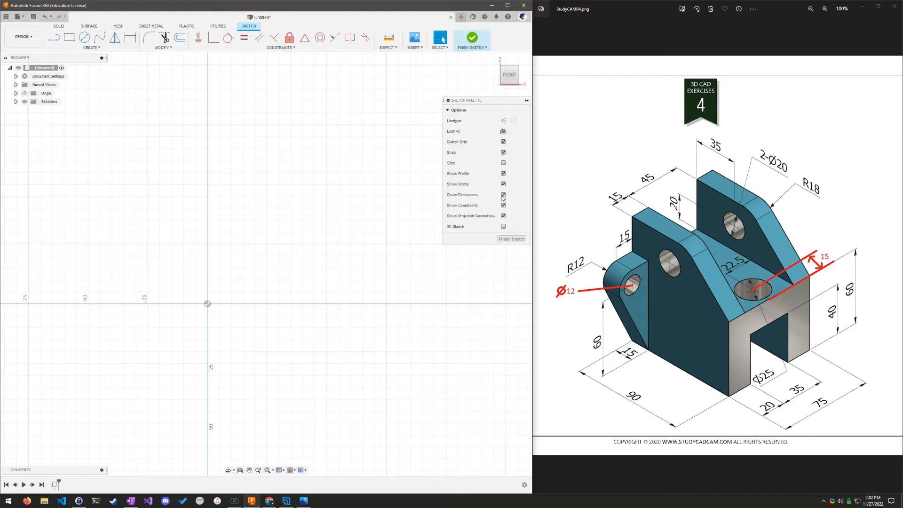
Sketch a closed five-sided profile from the origin, about 75 mm wide and 80 mm high, with its upper-right corner cut at 45 degrees
{"action": "left_click", "coordinate": [54, 38]}
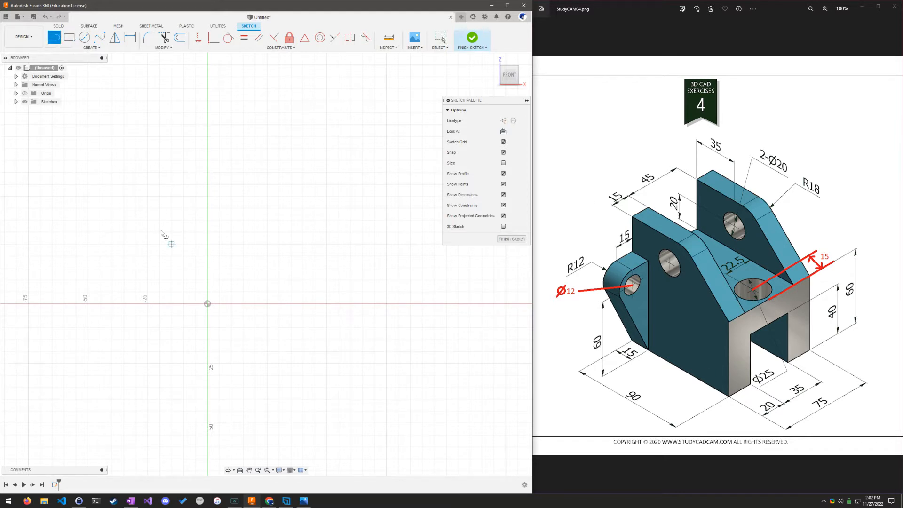
{"action": "left_click", "coordinate": [213, 305]}
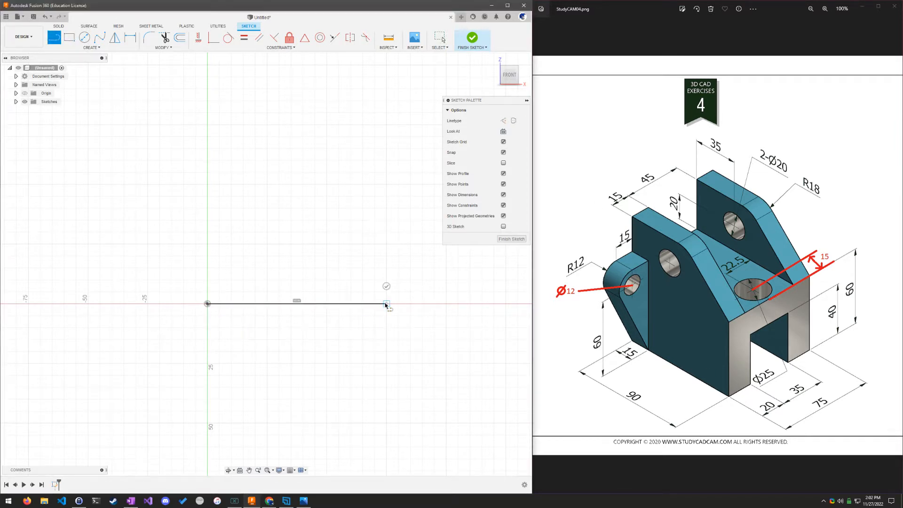
{"action": "left_click", "coordinate": [387, 303]}
{"action": "left_click", "coordinate": [386, 196]}
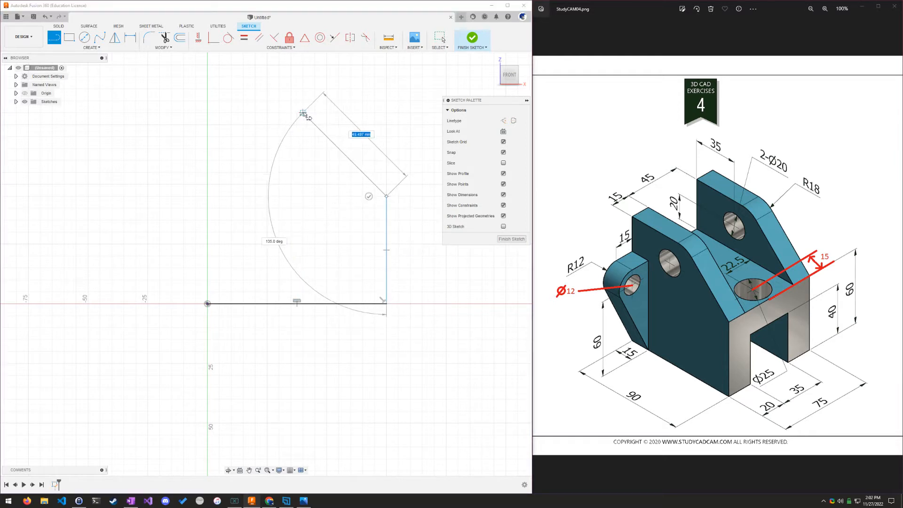
{"action": "left_click", "coordinate": [303, 113]}
{"action": "left_click", "coordinate": [207, 112]}
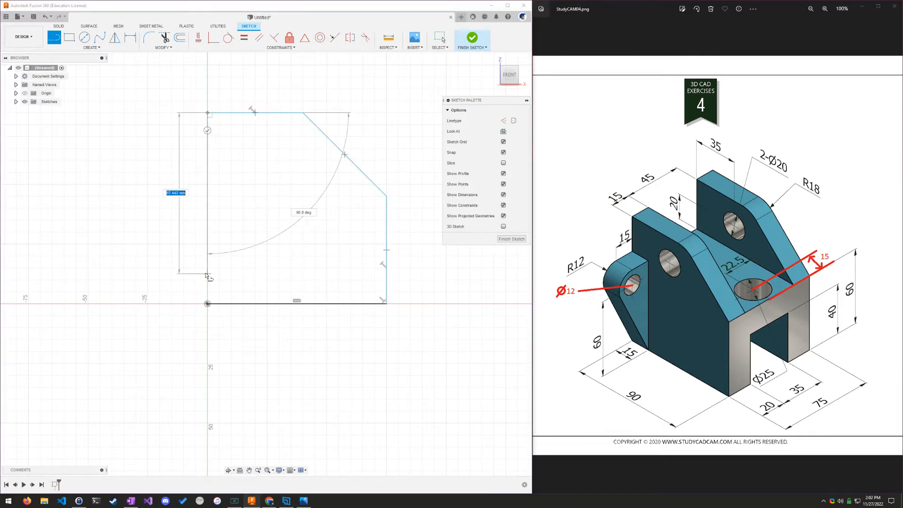
{"action": "left_click", "coordinate": [207, 303]}
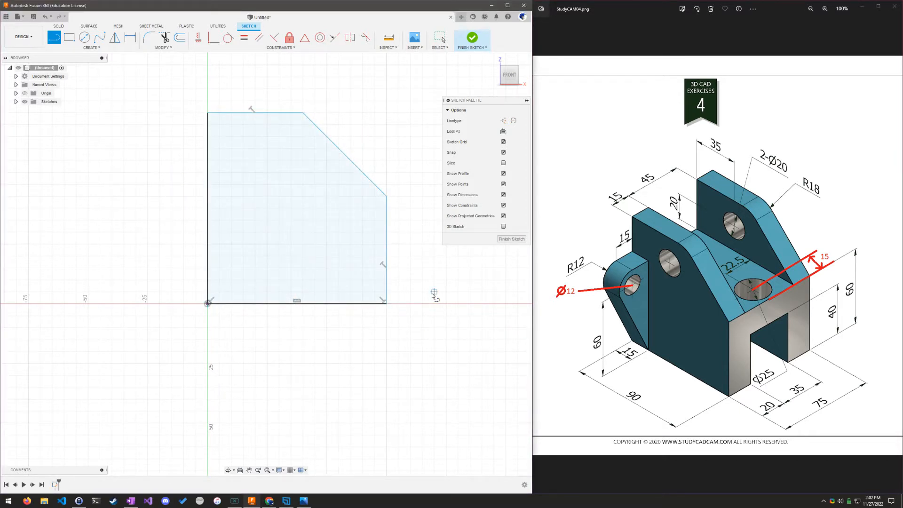
{"action": "key", "text": "Escape"}
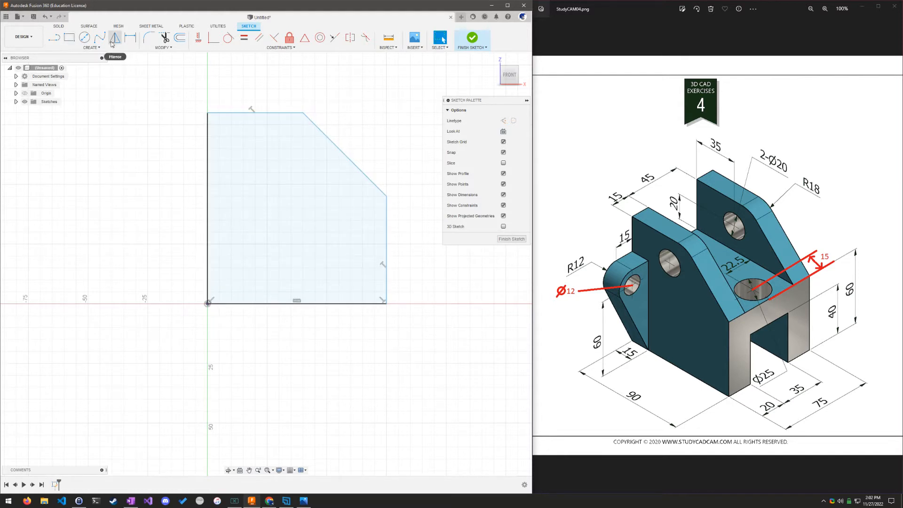
Fillet the corner between the top edge and the sloped edge with an 18 mm radius, and shift its dimension label outward
{"action": "left_click", "coordinate": [149, 38]}
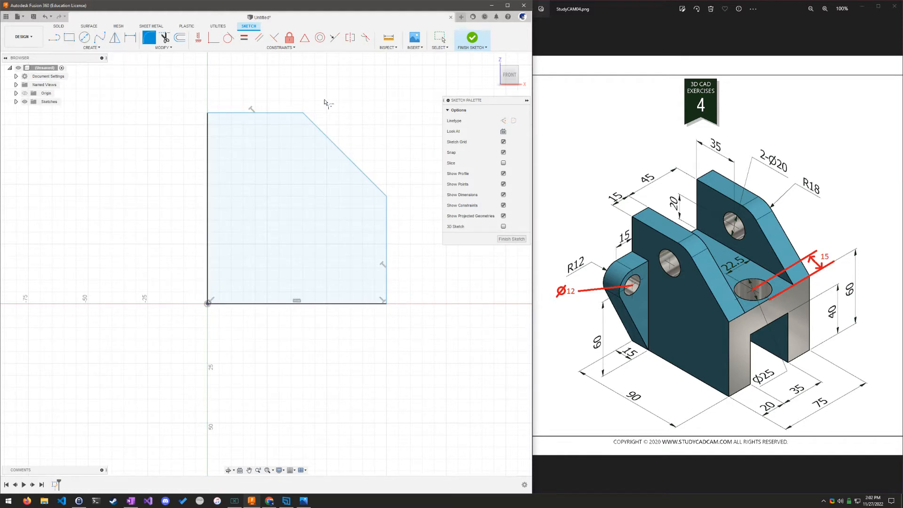
{"action": "left_click", "coordinate": [303, 113]}
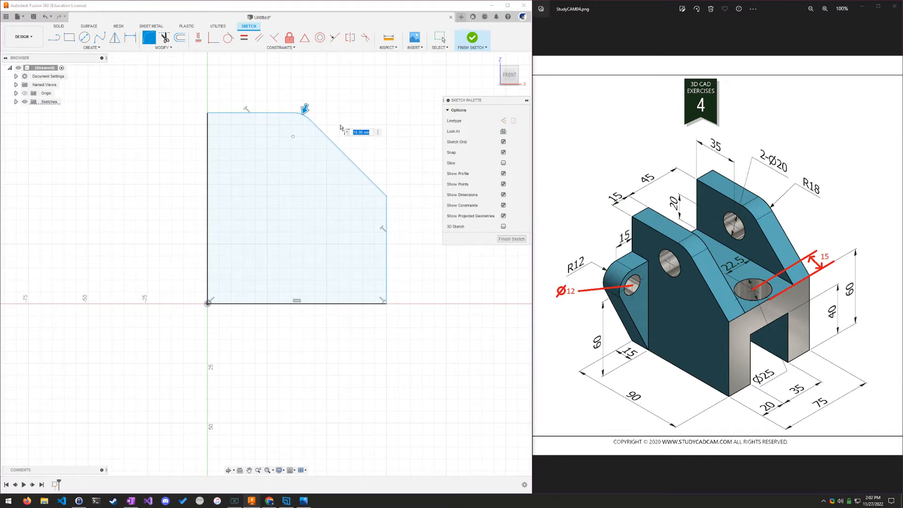
{"action": "type", "text": "18"}
{"action": "key", "text": "Return"}
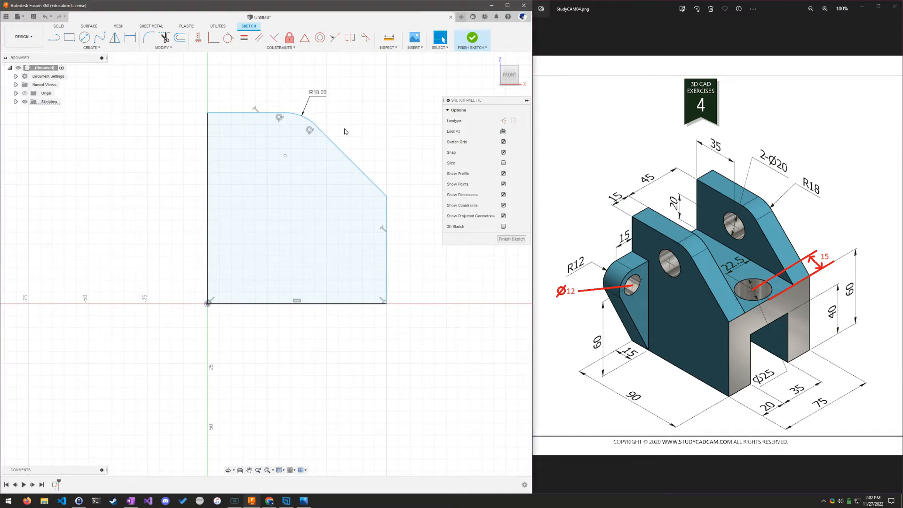
{"action": "mouse_move", "coordinate": [311, 97]}
{"action": "left_mouse_down"}
{"action": "mouse_move", "coordinate": [352, 88]}
{"action": "mouse_move", "coordinate": [324, 98]}
{"action": "mouse_move", "coordinate": [352, 153]}
{"action": "mouse_move", "coordinate": [254, 188]}
{"action": "mouse_move", "coordinate": [329, 128]}
{"action": "mouse_move", "coordinate": [337, 99]}
{"action": "left_mouse_up"}
Dimension the profile's bottom edge at 90 mm
{"action": "left_click", "coordinate": [130, 38]}
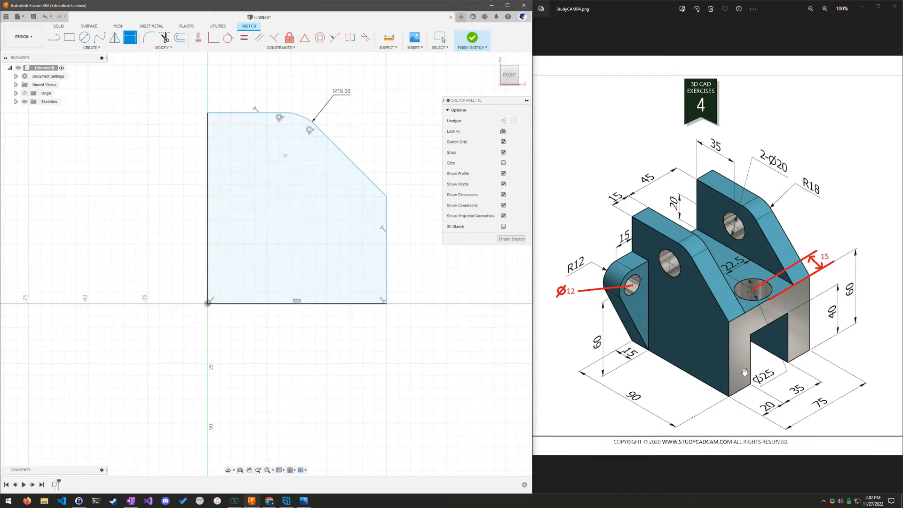
{"action": "left_click", "coordinate": [303, 303]}
{"action": "left_click", "coordinate": [300, 342]}
{"action": "type", "text": "90"}
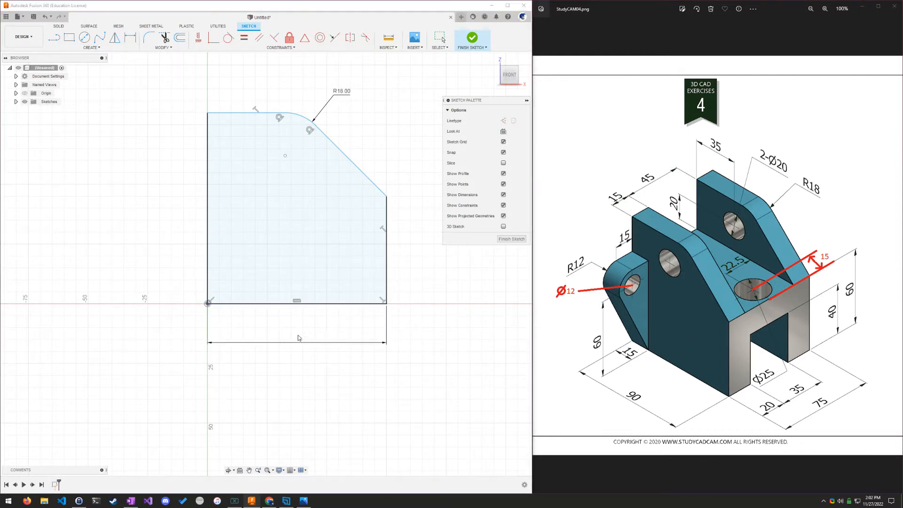
{"action": "key", "text": "Return"}
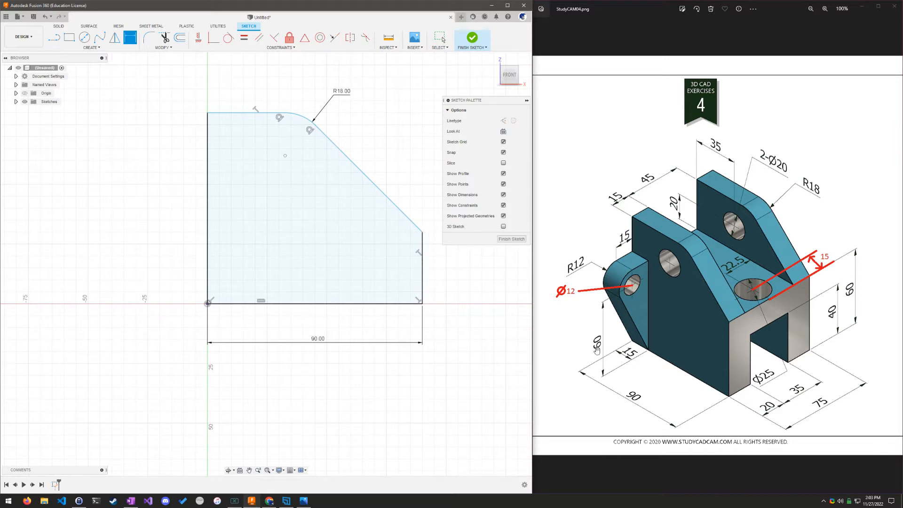
Dimension the profile's right vertical edge at 60 mm
{"action": "left_click", "coordinate": [422, 275]}
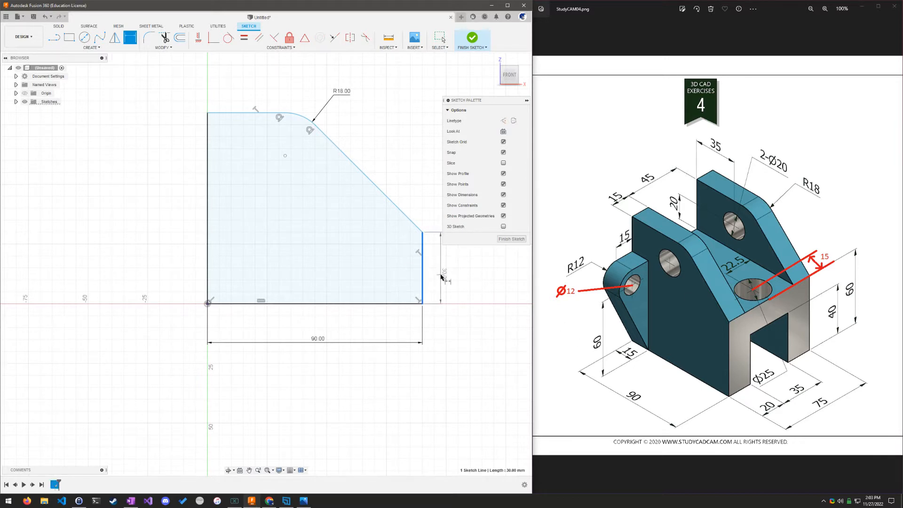
{"action": "left_click", "coordinate": [447, 276]}
{"action": "type", "text": "60"}
{"action": "key", "text": "Return"}
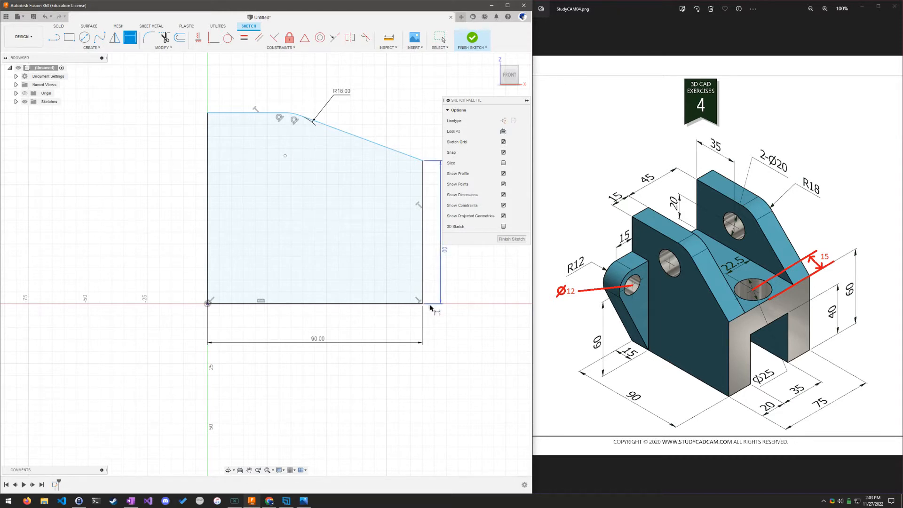
{"action": "middle_click_drag", "start_coordinate": [470, 327], "coordinate": [419, 386]}
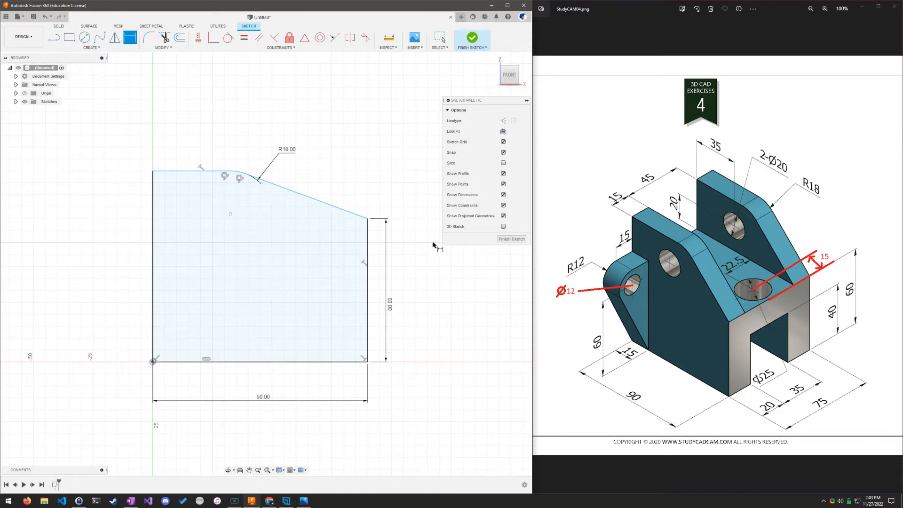
{"action": "key", "text": "Escape"}
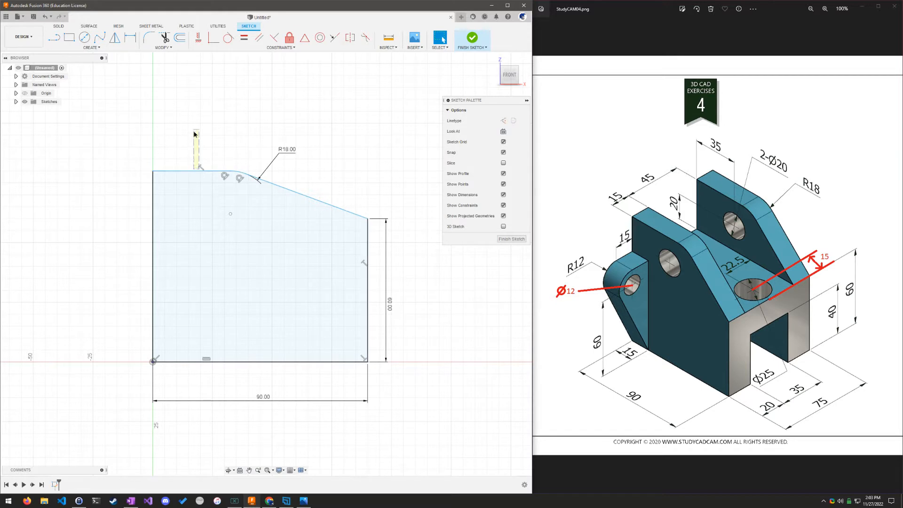
Raise the top edge by moving the fillet's centre to about 51 mm right of and 83 mm above the origin, and expand the sketches list
{"action": "left_click", "coordinate": [189, 168]}
{"action": "mouse_move", "coordinate": [188, 170]}
{"action": "left_mouse_down"}
{"action": "mouse_move", "coordinate": [193, 145]}
{"action": "mouse_move", "coordinate": [213, 169]}
{"action": "left_mouse_up"}
{"action": "mouse_move", "coordinate": [224, 212]}
{"action": "left_mouse_down"}
{"action": "mouse_move", "coordinate": [245, 210]}
{"action": "mouse_move", "coordinate": [275, 164]}
{"action": "left_mouse_up"}
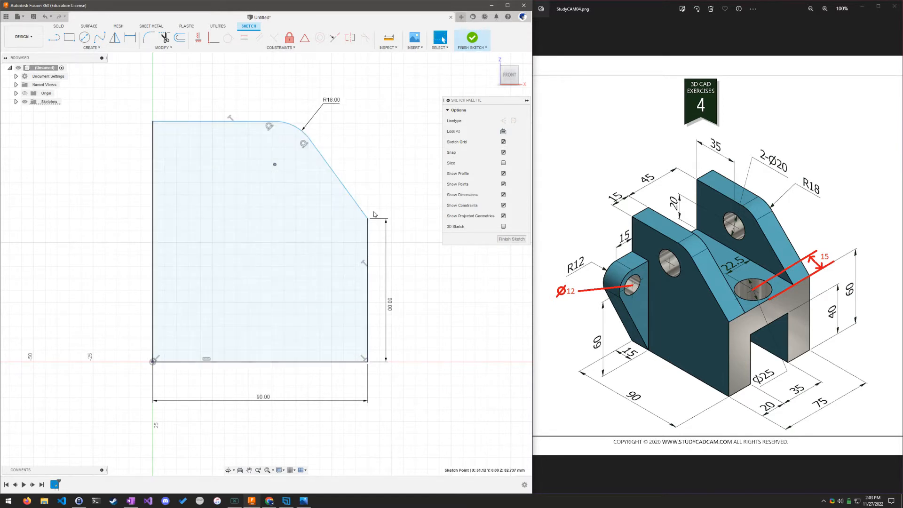
{"action": "left_click", "coordinate": [392, 179]}
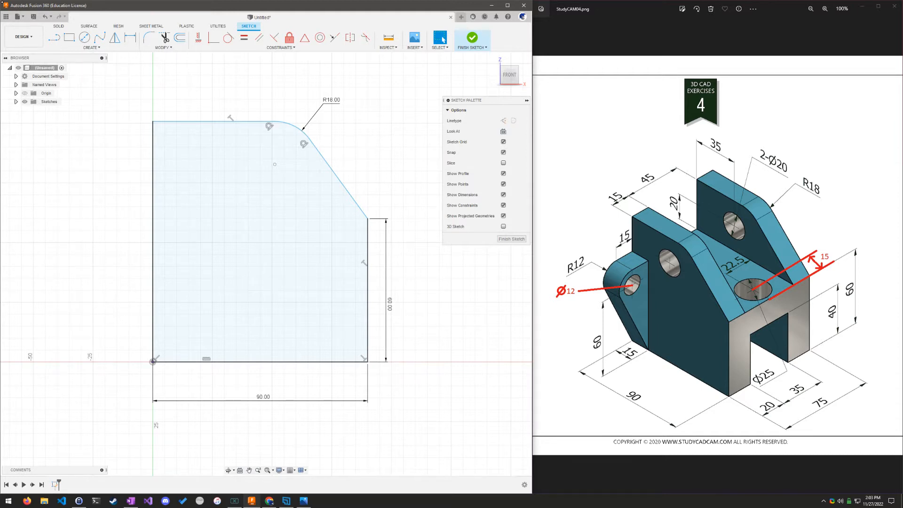
{"action": "left_click", "coordinate": [16, 102]}
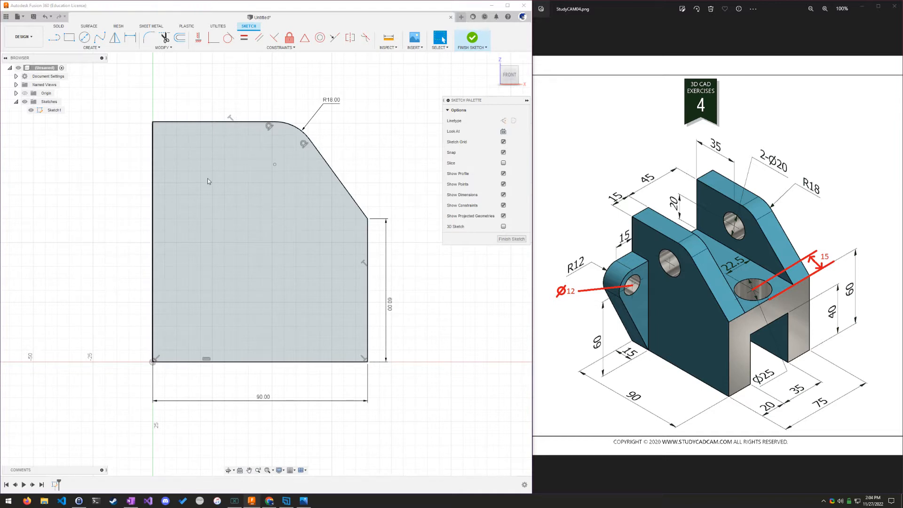
{"action": "left_click", "coordinate": [322, 214]}
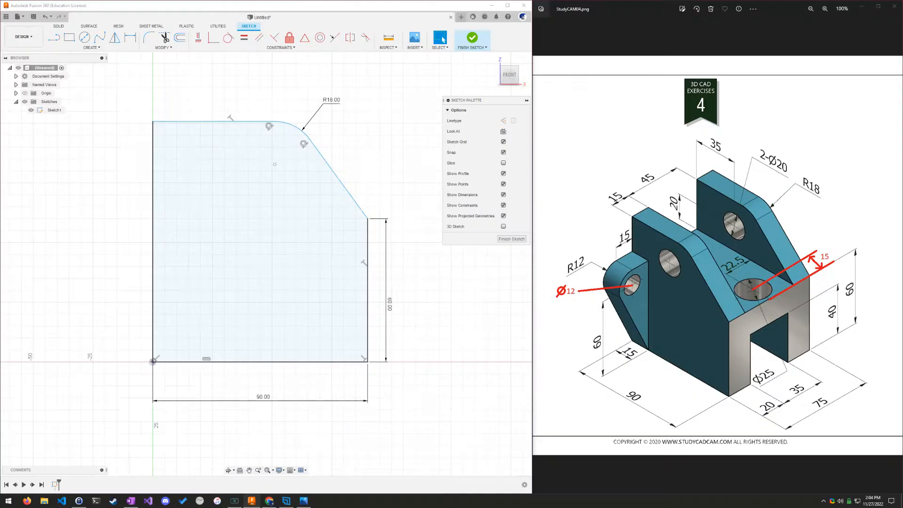
Draw a circle for the hole in the profile, centred about 28 mm right of and 70 mm above the origin
{"action": "key", "text": "c"}
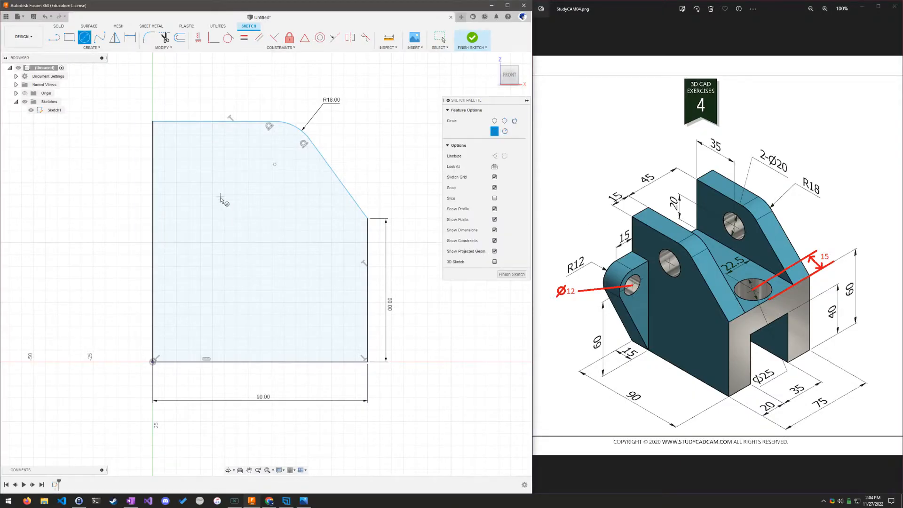
{"action": "left_click", "coordinate": [220, 195]}
{"action": "left_click", "coordinate": [230, 212]}
{"action": "key", "text": "Escape"}
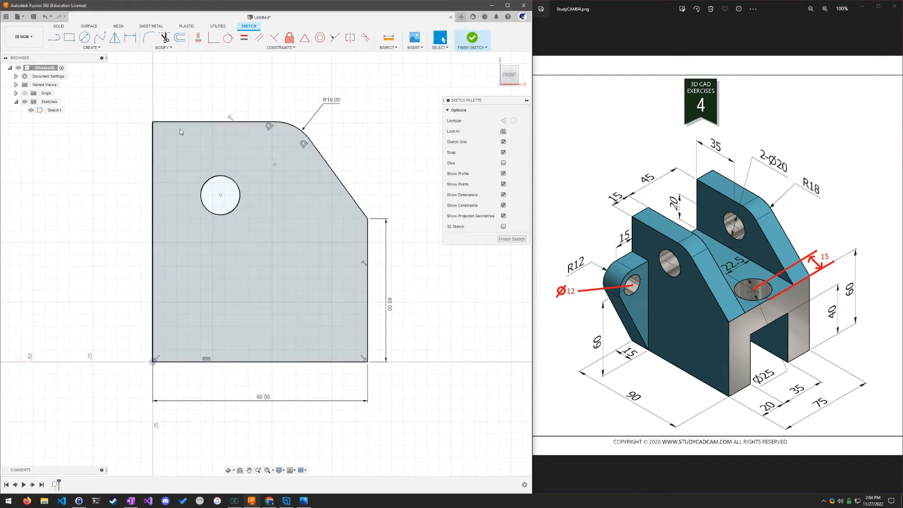
Set the horizontal distance from the circle's centre to the profile's left edge to 35 mm
{"action": "left_click", "coordinate": [130, 37]}
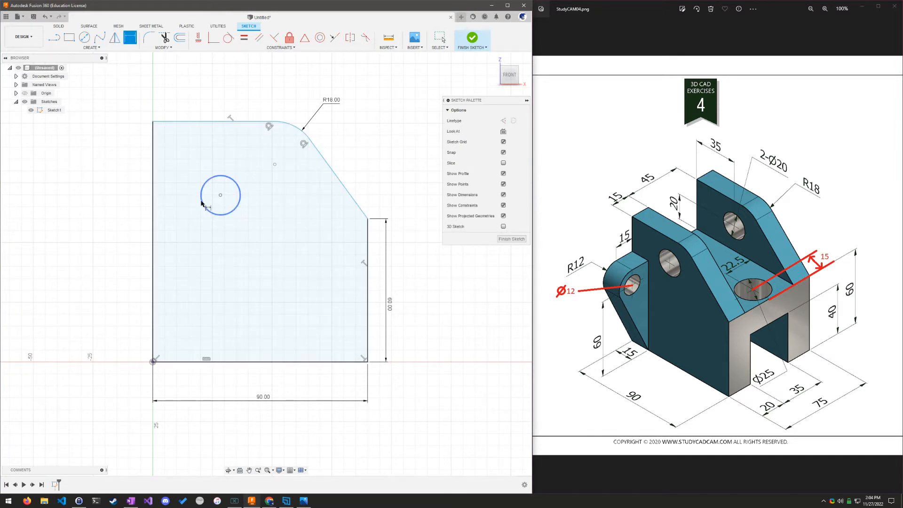
{"action": "left_click", "coordinate": [220, 194]}
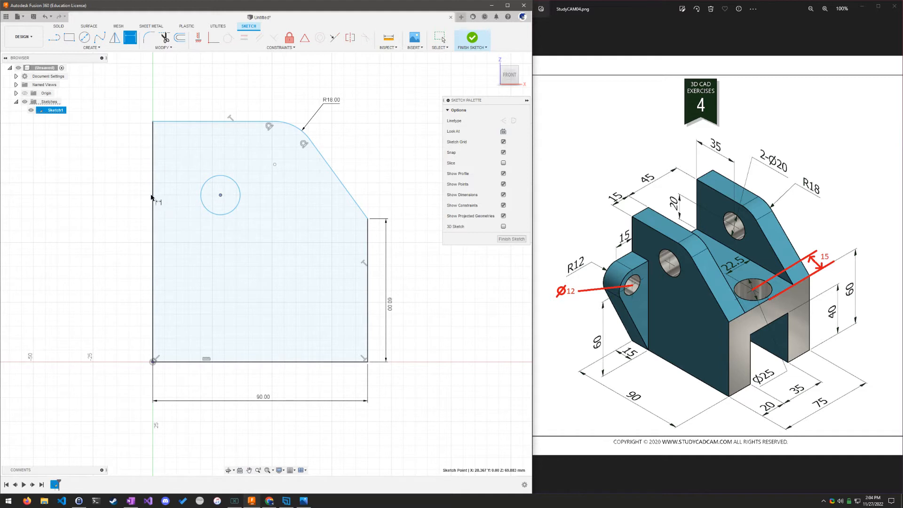
{"action": "left_click", "coordinate": [152, 197]}
{"action": "left_click", "coordinate": [193, 93]}
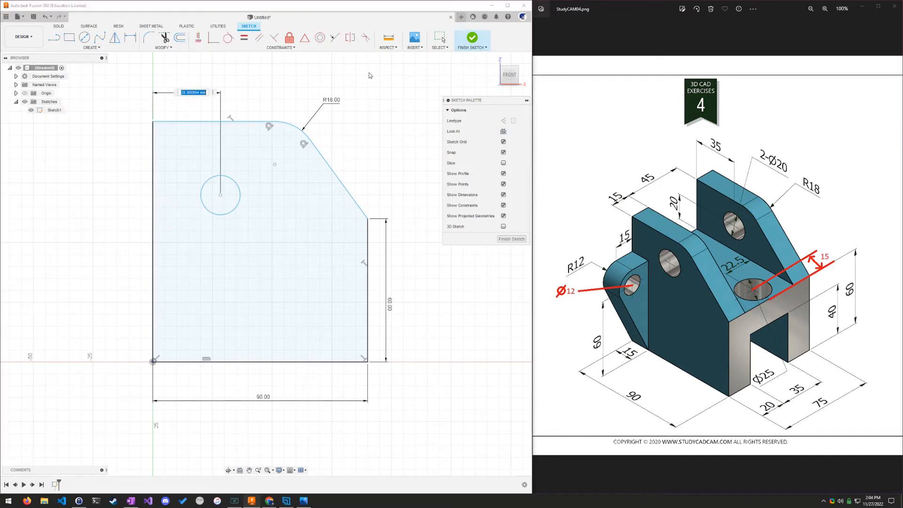
{"action": "type", "text": "35"}
{"action": "key", "text": "Return"}
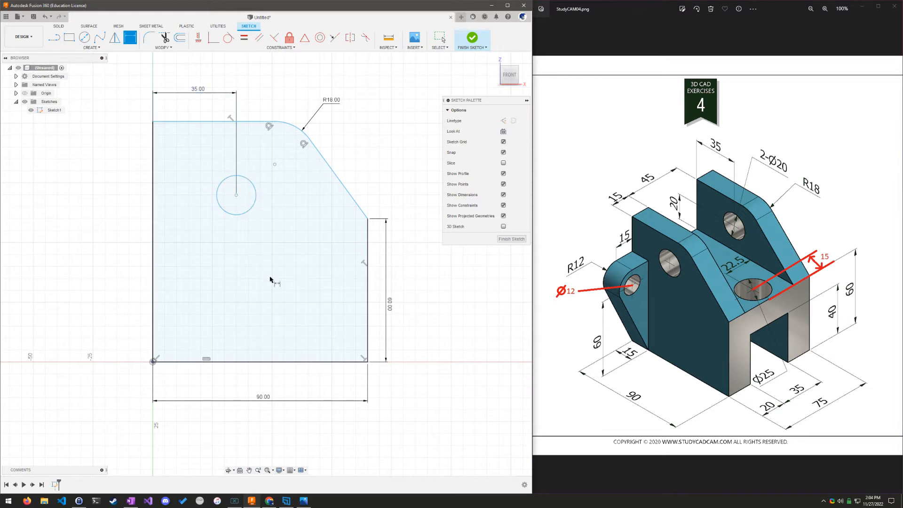
{"action": "key", "text": "Escape"}
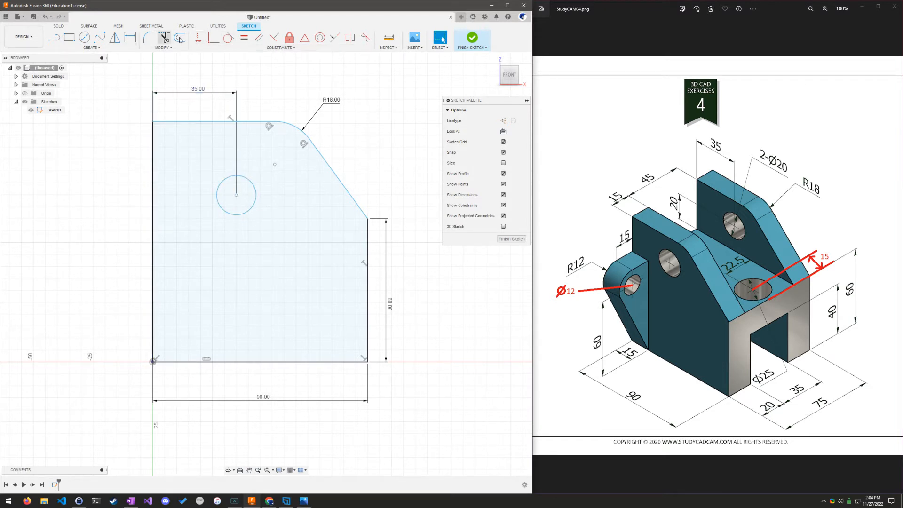
Draw a horizontal line across the profile from the upper end of its 60 mm edge and make it a construction line
{"action": "left_click", "coordinate": [54, 37]}
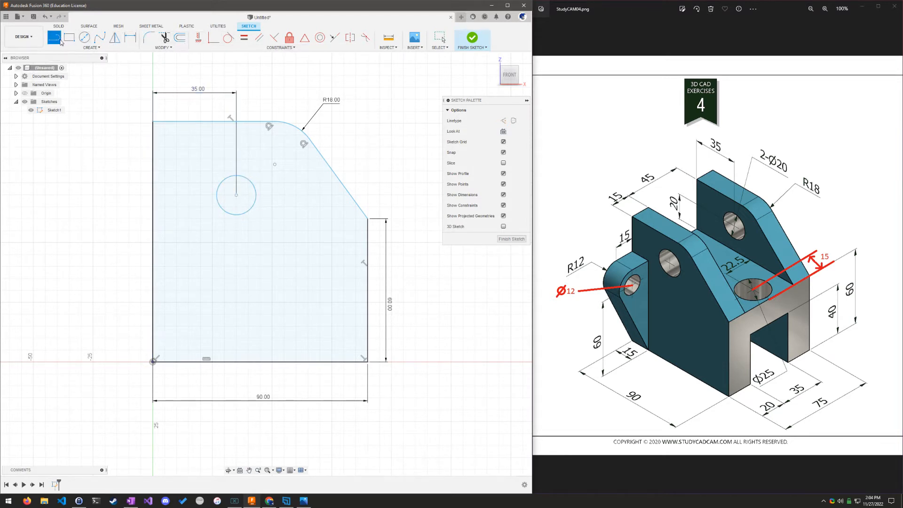
{"action": "left_click", "coordinate": [368, 219]}
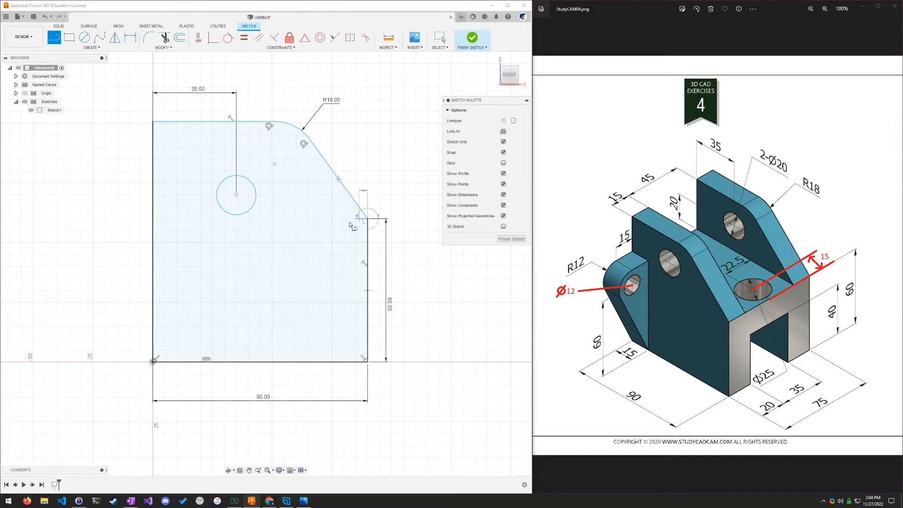
{"action": "double_click", "coordinate": [153, 219]}
{"action": "key", "text": "Escape"}
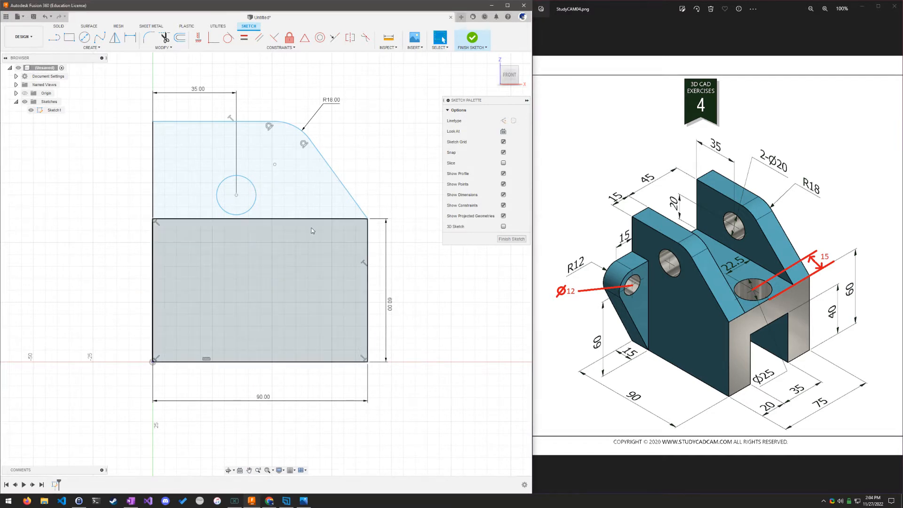
{"action": "left_click", "coordinate": [322, 220]}
{"action": "left_click", "coordinate": [503, 120]}
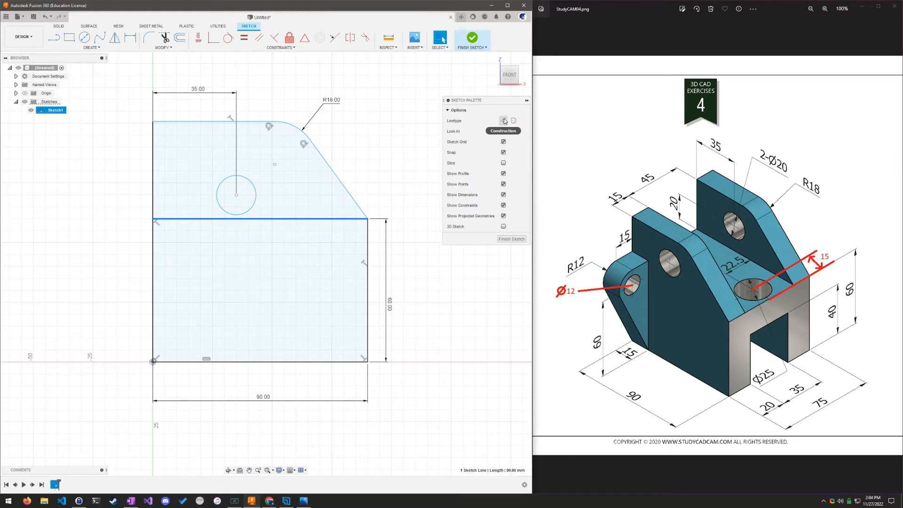
{"action": "left_click", "coordinate": [325, 420]}
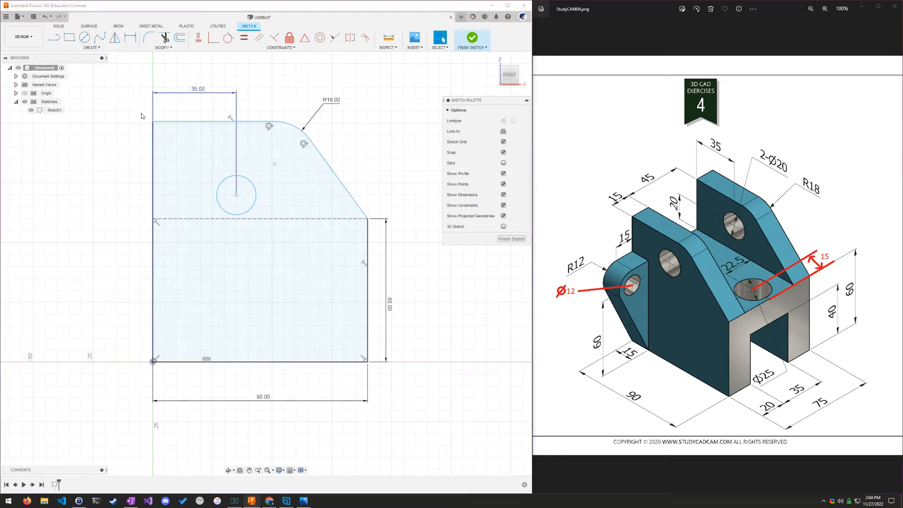
Set the vertical distance from the circle's centre to the horizontal construction line to 20 mm
{"action": "left_click", "coordinate": [130, 37]}
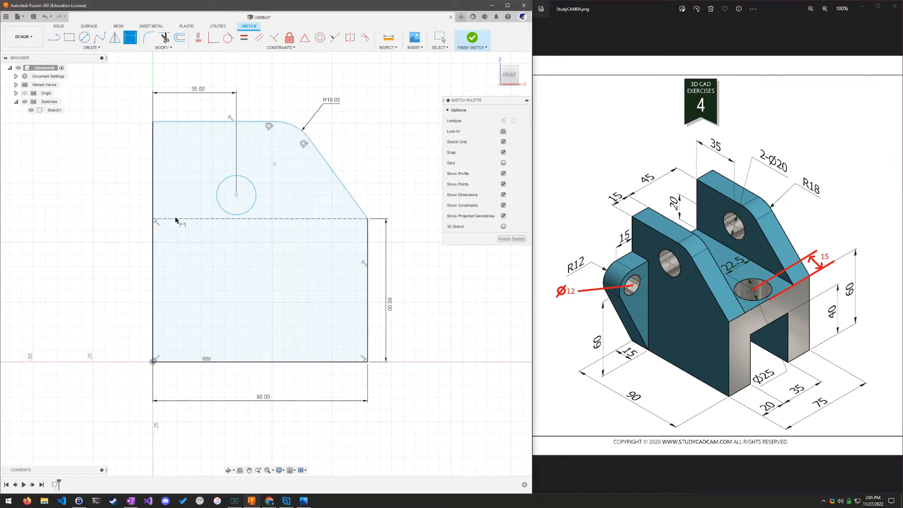
{"action": "left_click", "coordinate": [267, 218]}
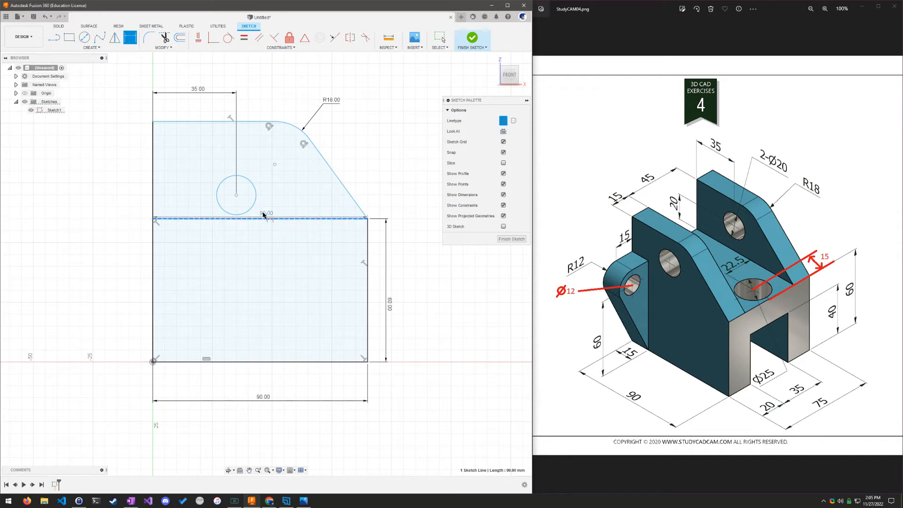
{"action": "left_click", "coordinate": [237, 195]}
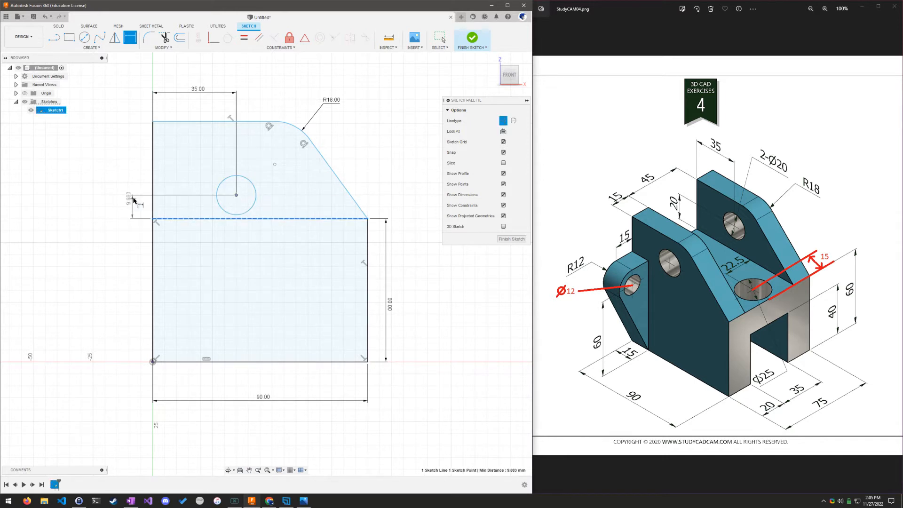
{"action": "left_click", "coordinate": [118, 204]}
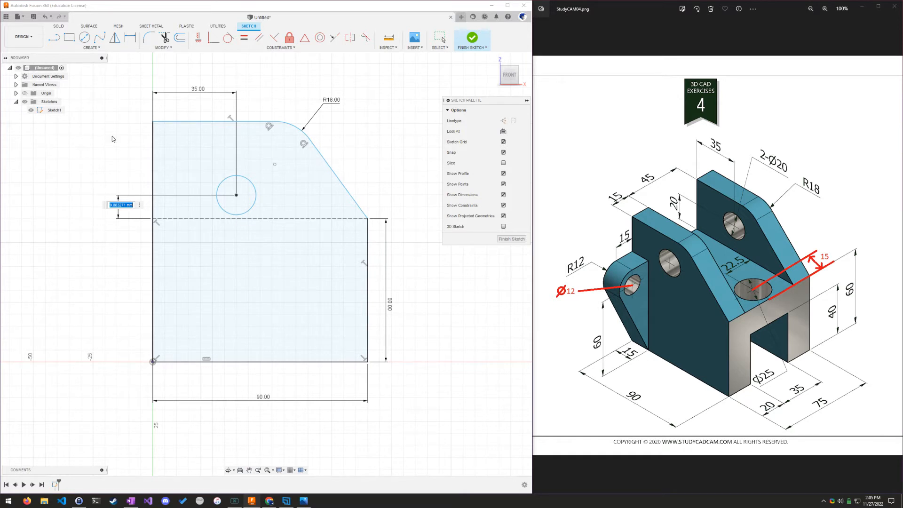
{"action": "type", "text": "20"}
{"action": "key", "text": "Return"}
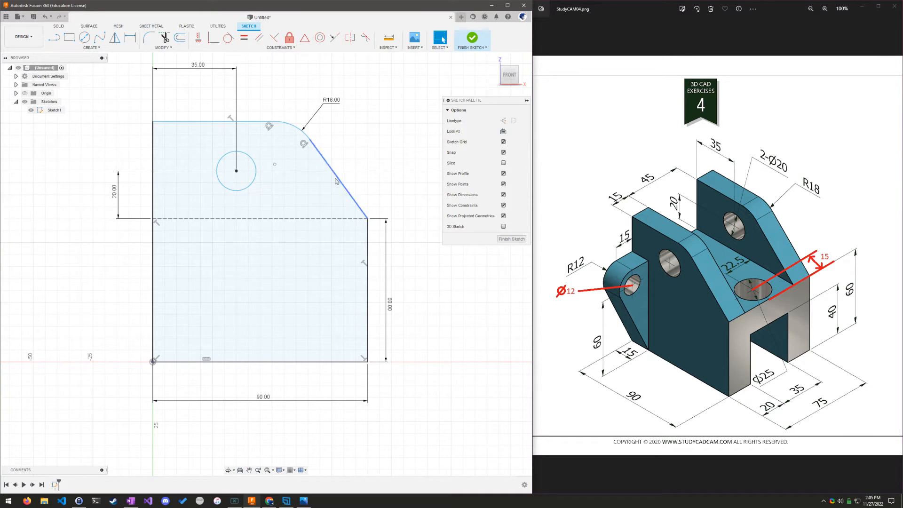
{"action": "key", "text": "Escape"}
Move the fillet arc and the top edge, and attach the R18 fillet's centre to the hole circle's centre
{"action": "left_click", "coordinate": [306, 158]}
{"action": "left_click_drag", "start_coordinate": [304, 132], "coordinate": [264, 132]}
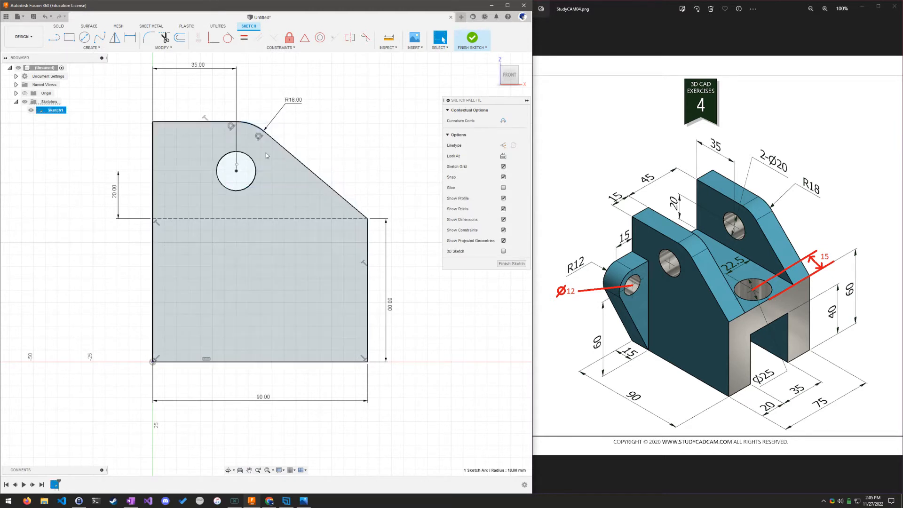
{"action": "mouse_move", "coordinate": [209, 122]}
{"action": "left_mouse_down"}
{"action": "mouse_move", "coordinate": [209, 131]}
{"action": "mouse_move", "coordinate": [199, 122]}
{"action": "mouse_move", "coordinate": [217, 135]}
{"action": "mouse_move", "coordinate": [240, 122]}
{"action": "mouse_move", "coordinate": [276, 154]}
{"action": "left_mouse_up"}
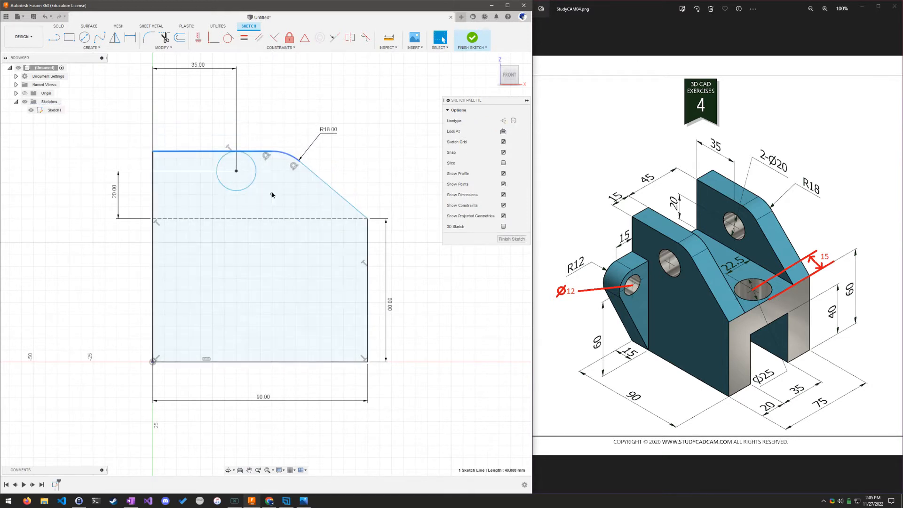
{"action": "mouse_move", "coordinate": [272, 193]}
{"action": "left_mouse_down"}
{"action": "mouse_move", "coordinate": [269, 158]}
{"action": "mouse_move", "coordinate": [237, 171]}
{"action": "left_mouse_up"}
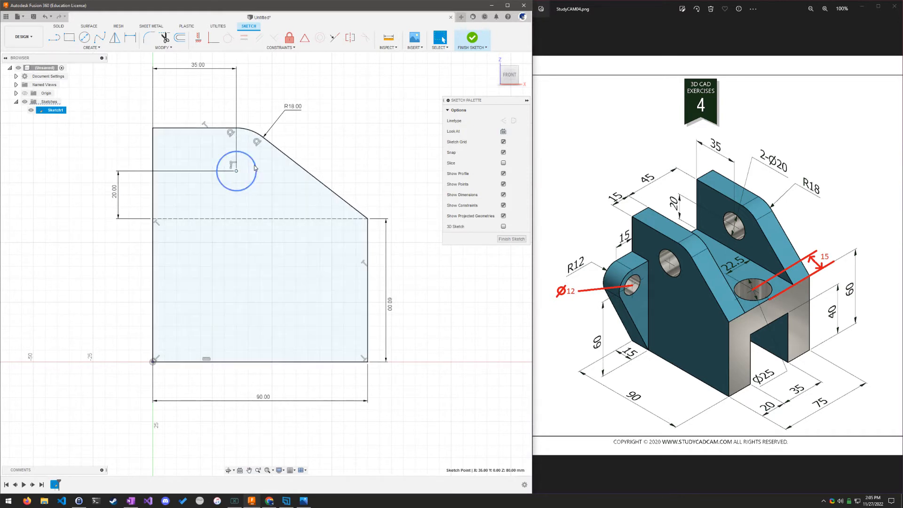
Dimension the hole circle's diameter at 20 mm
{"action": "key", "text": "d"}
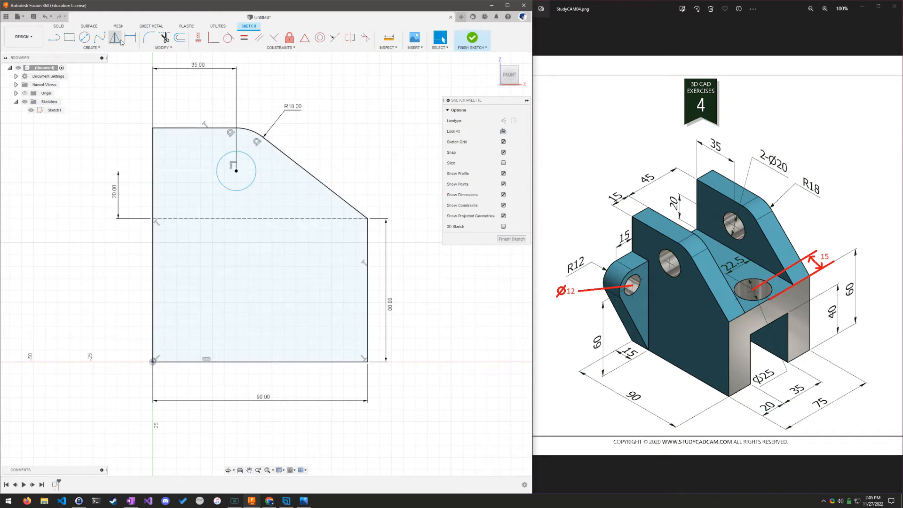
{"action": "left_click", "coordinate": [254, 156]}
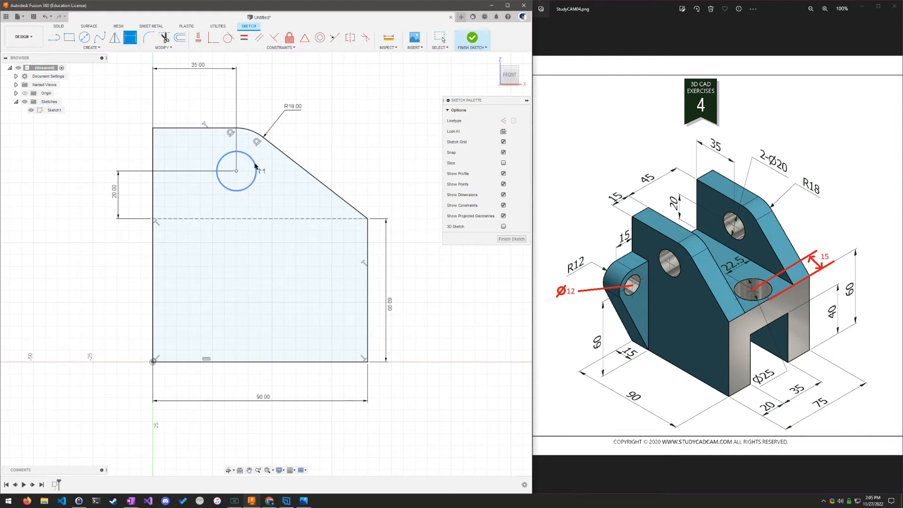
{"action": "left_click", "coordinate": [332, 136]}
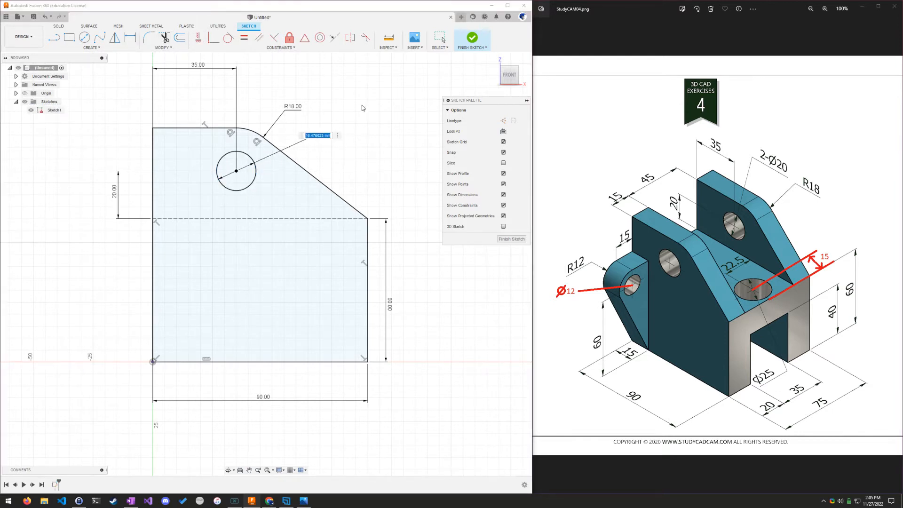
{"action": "type", "text": "20"}
{"action": "key", "text": "Return"}
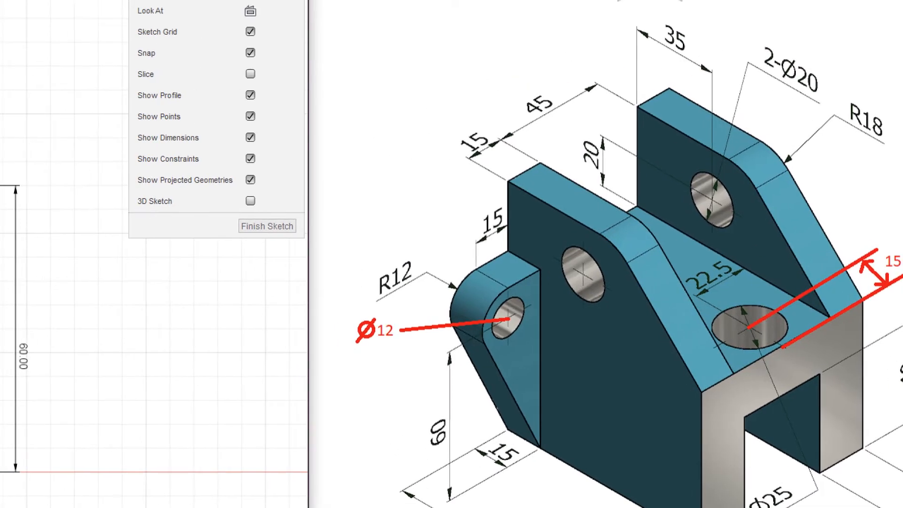
{"action": "left_click_drag", "start_coordinate": [592, 300], "coordinate": [604, 376], "text": "ctrl+shift"}
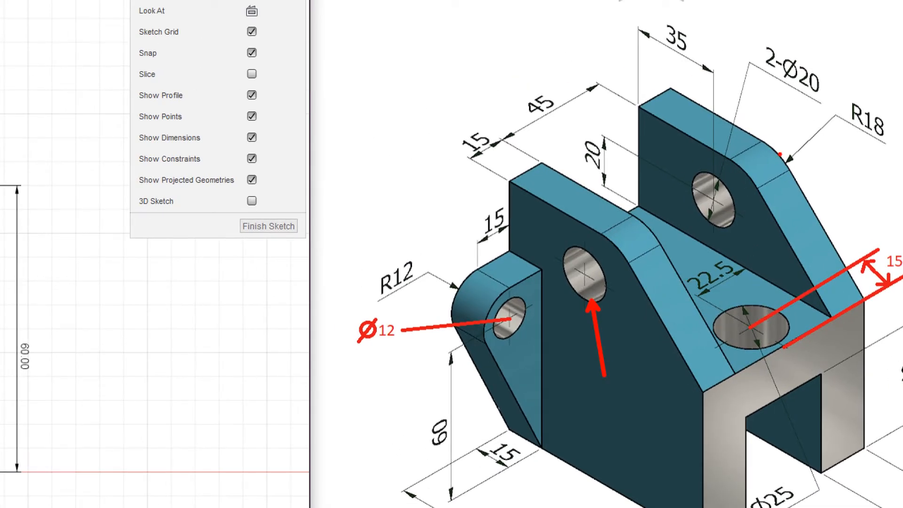
{"action": "left_click_drag", "start_coordinate": [732, 218], "coordinate": [776, 259], "text": "ctrl+shift"}
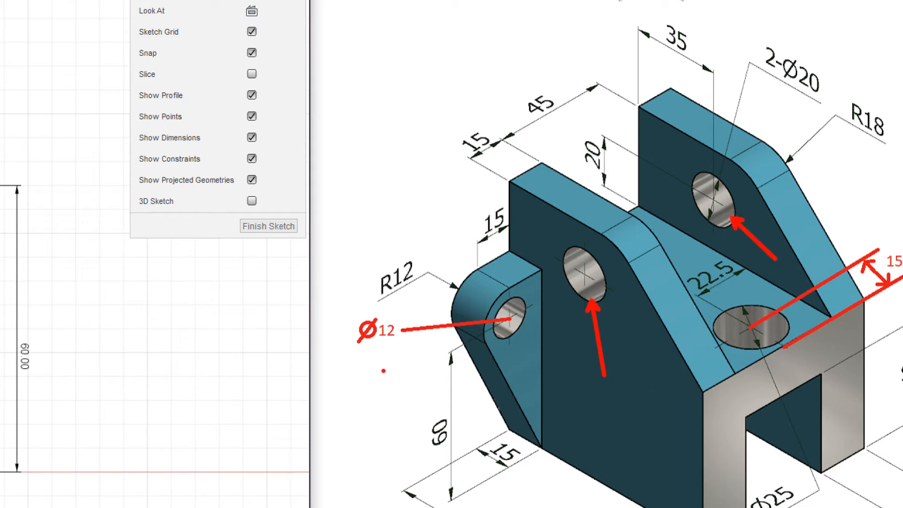
{"action": "left_click_drag", "start_coordinate": [382, 356], "coordinate": [390, 411], "text": "ctrl+shift"}
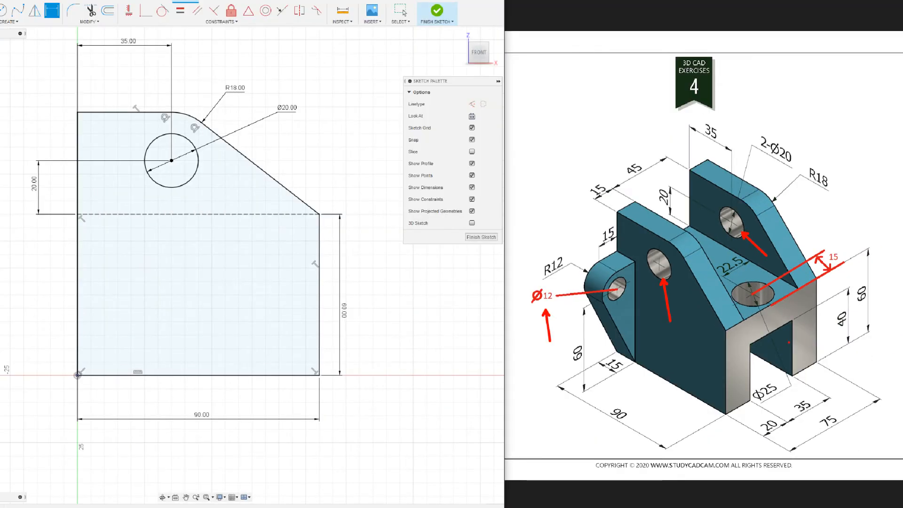
{"action": "key", "text": "Escape"}
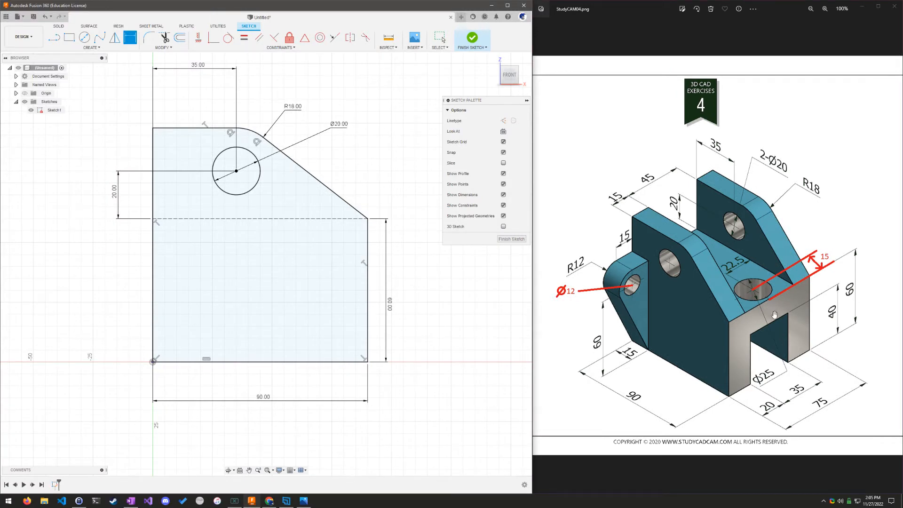
Reposition the R18 dimension label near the fillet and finish the side-profile sketch
{"action": "scroll", "coordinate": [267, 182], "scroll_direction": "down", "scroll_amount": 1}
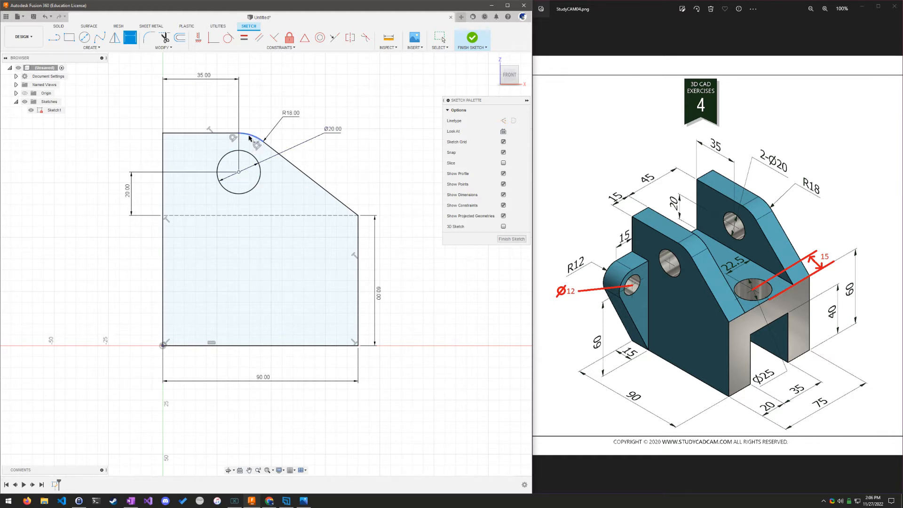
{"action": "key", "text": "Escape"}
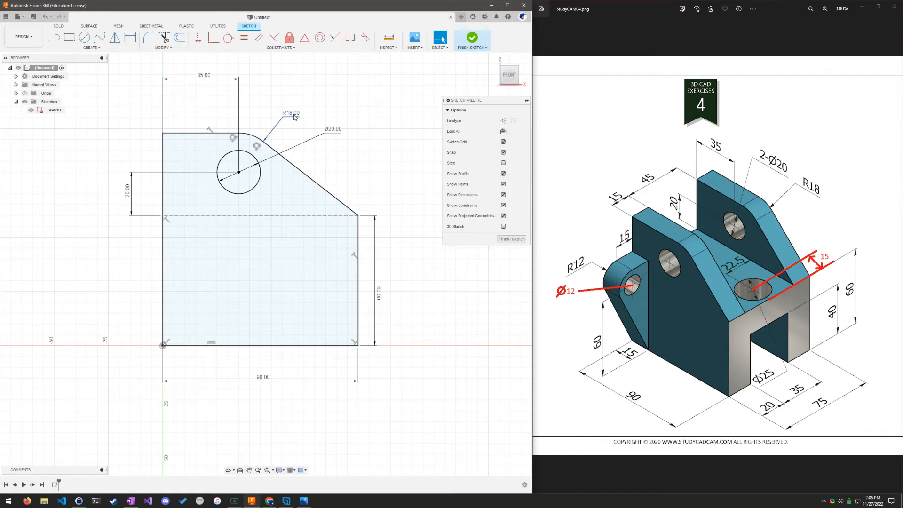
{"action": "left_click_drag", "start_coordinate": [294, 116], "coordinate": [271, 107]}
{"action": "left_click", "coordinate": [475, 41]}
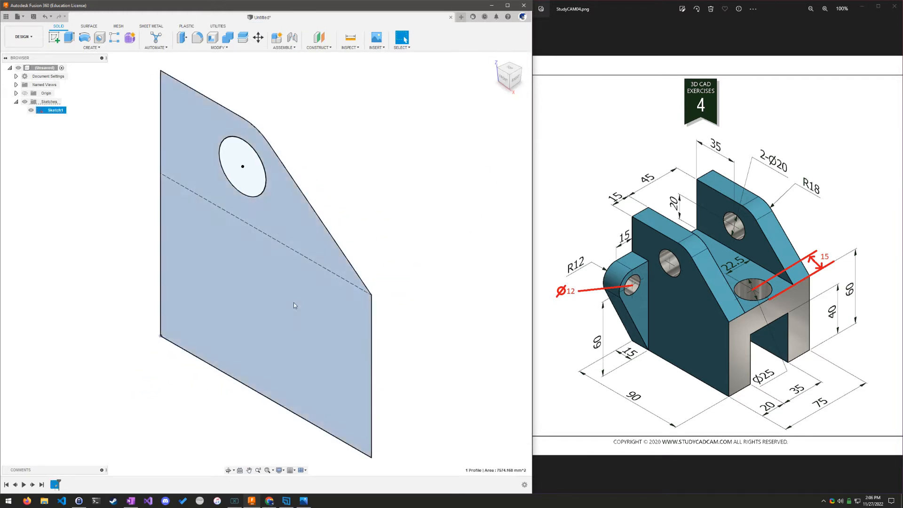
Extrude the profile without its hole symmetrically by a whole length of 75 mm as a new body
{"action": "left_click", "coordinate": [293, 303]}
{"action": "left_click", "coordinate": [72, 47]}
{"action": "left_click", "coordinate": [69, 37]}
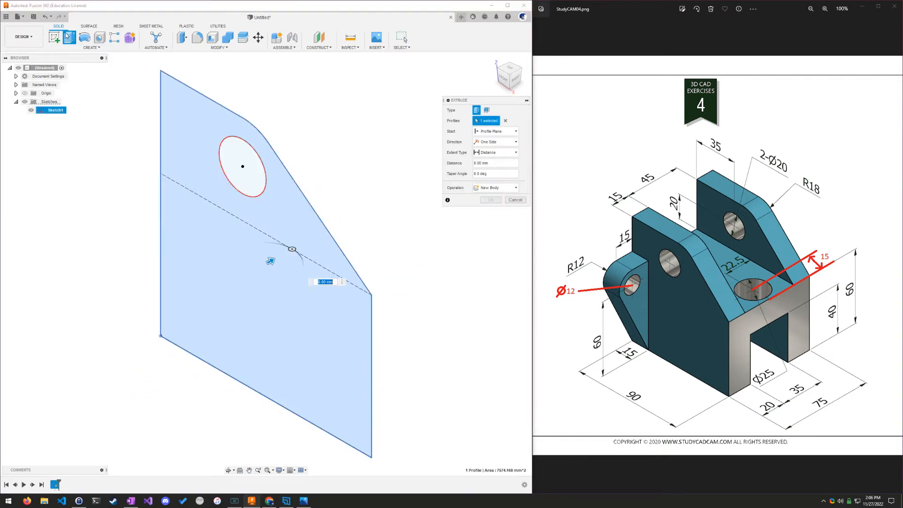
{"action": "left_click", "coordinate": [498, 141]}
{"action": "left_click", "coordinate": [499, 171]}
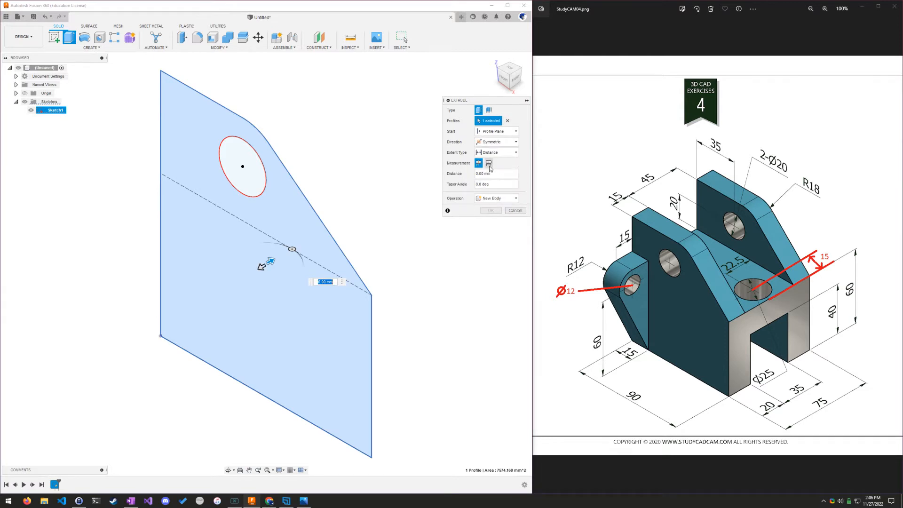
{"action": "left_click", "coordinate": [488, 163]}
{"action": "left_click", "coordinate": [504, 177]}
{"action": "type", "text": "75"}
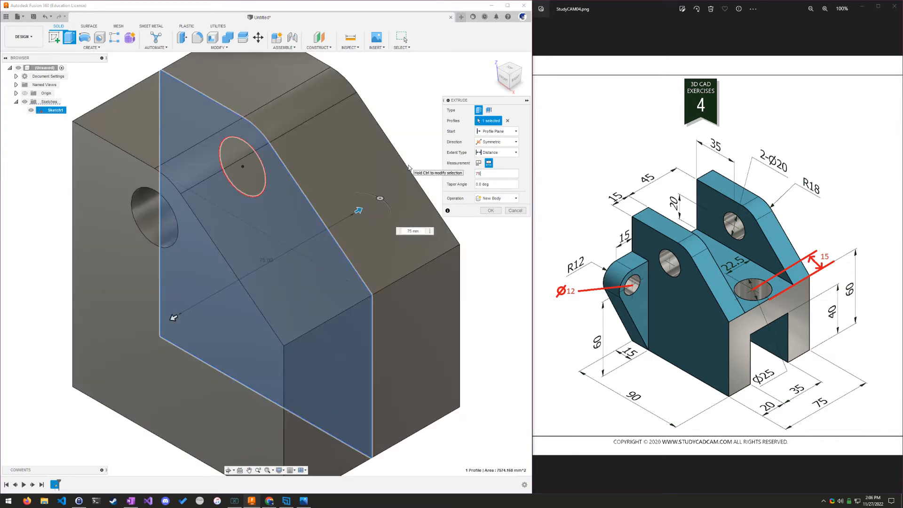
{"action": "key", "text": "Return"}
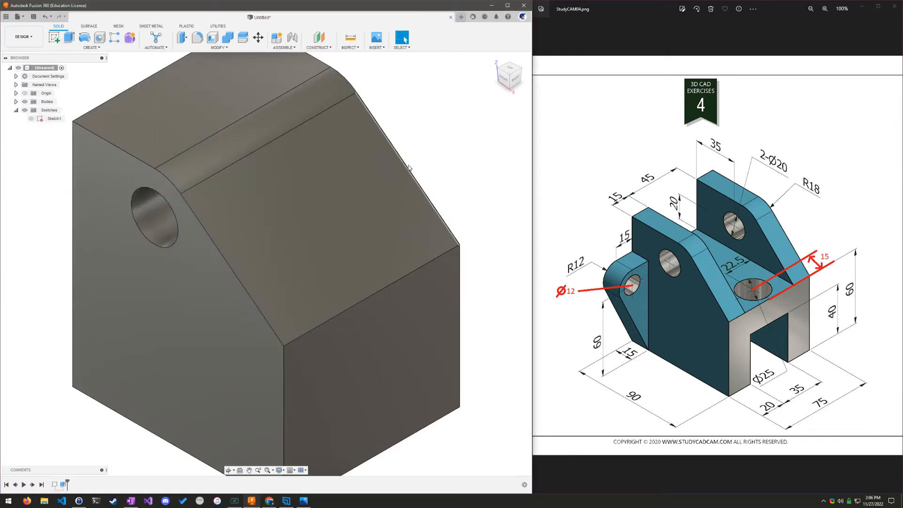
Start a new sketch on the body's 60 mm high vertical end face, seen from the right
{"action": "left_click", "coordinate": [518, 79]}
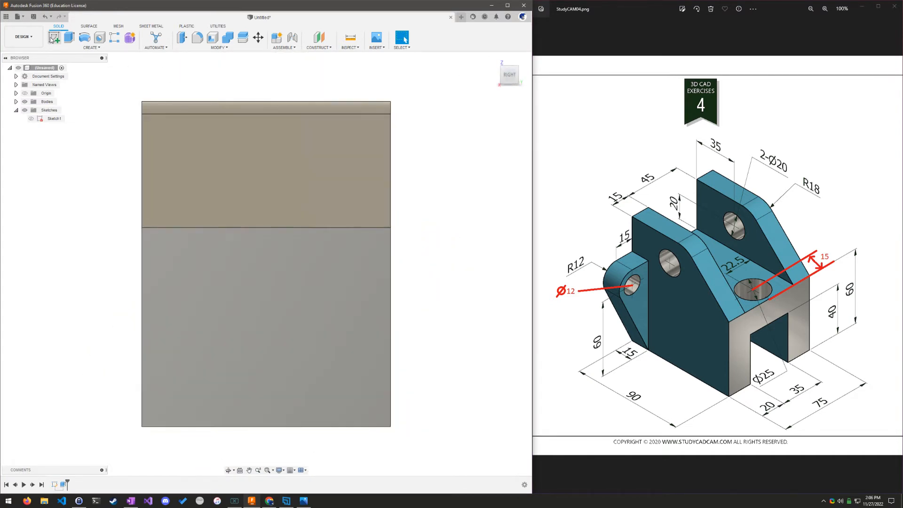
{"action": "left_click", "coordinate": [228, 271]}
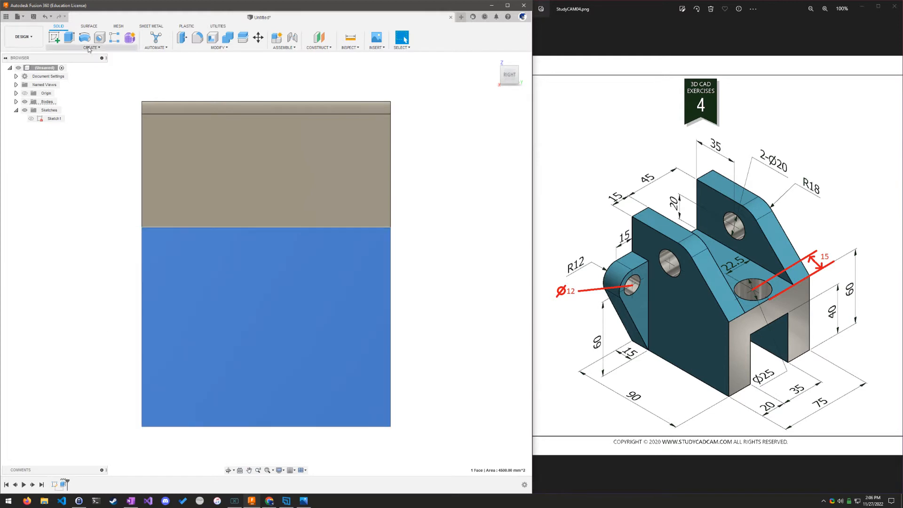
{"action": "left_click", "coordinate": [54, 37]}
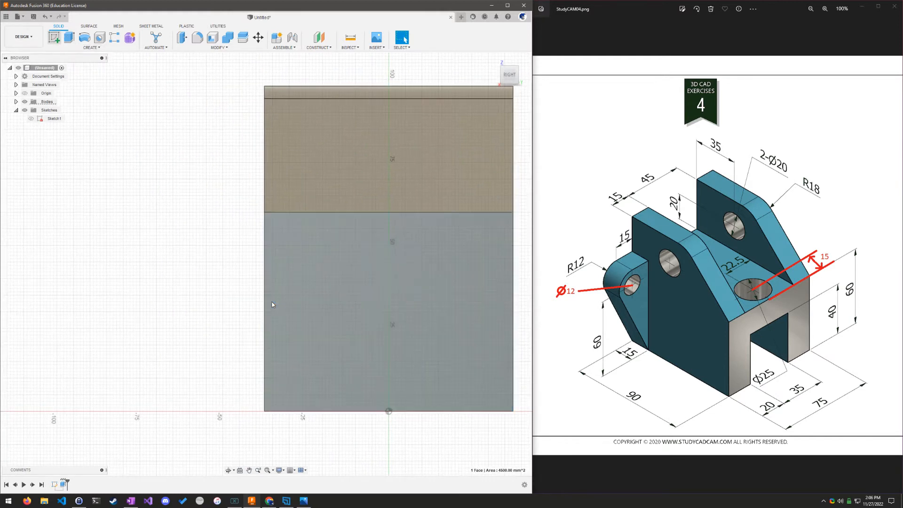
{"action": "middle_click_drag", "start_coordinate": [358, 346], "coordinate": [262, 337]}
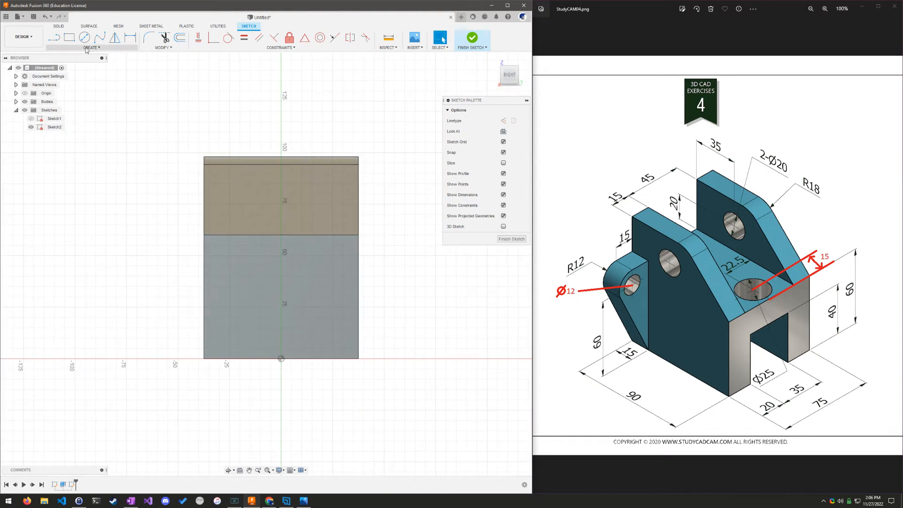
Sketch a rectangle about 30 by 30 mm above the body and another about 25 mm wide and 30 mm high below it
{"action": "left_click", "coordinate": [70, 37]}
{"action": "left_click", "coordinate": [258, 73]}
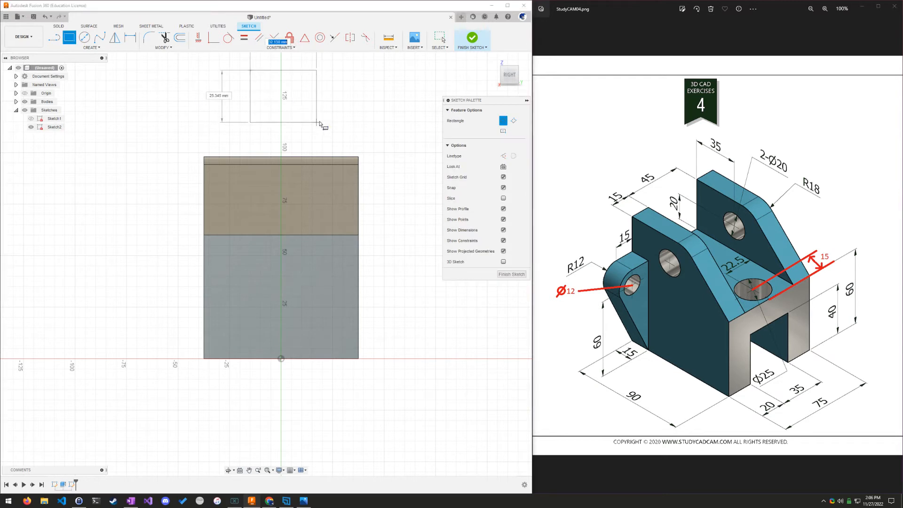
{"action": "left_click", "coordinate": [312, 132]}
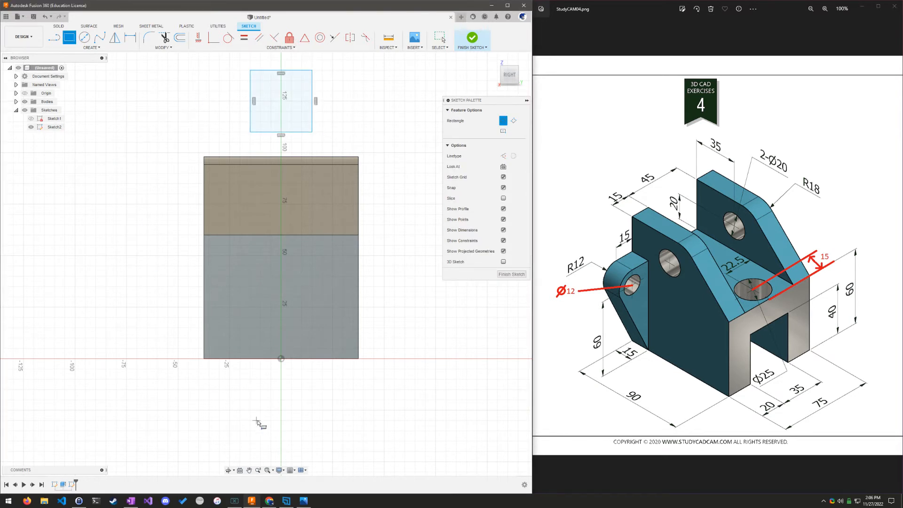
{"action": "left_click", "coordinate": [265, 384]}
{"action": "left_click", "coordinate": [316, 443]}
{"action": "key", "text": "Escape"}
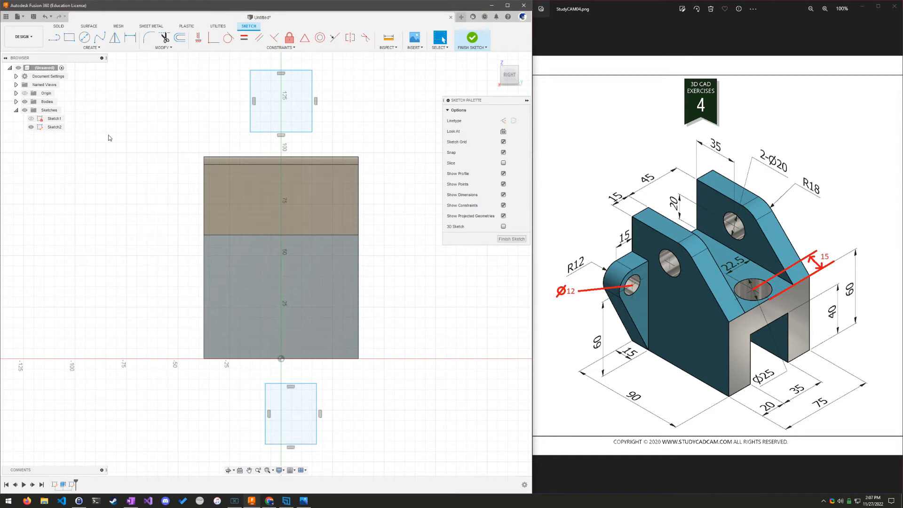
Dimension the rectangle below the body to 35 mm wide and 40 mm high
{"action": "left_click", "coordinate": [130, 38]}
{"action": "left_click", "coordinate": [306, 444]}
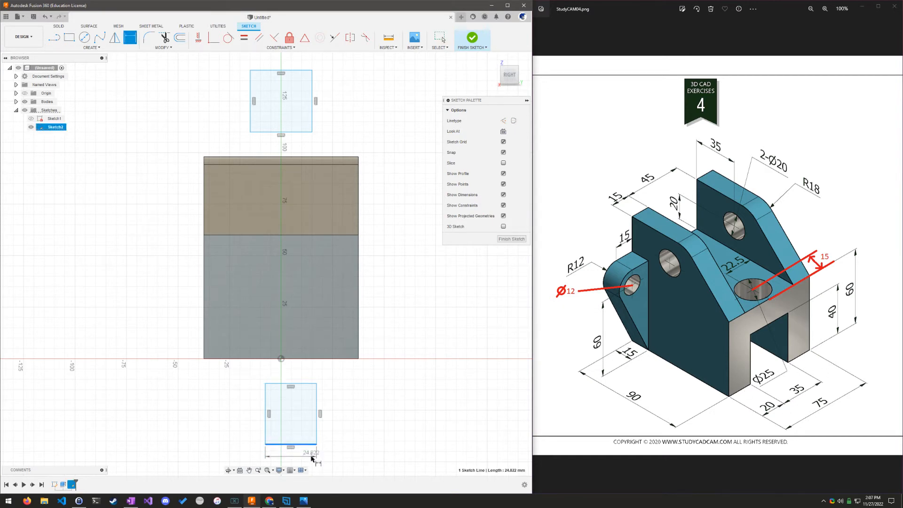
{"action": "left_click", "coordinate": [313, 459]}
{"action": "type", "text": "35"}
{"action": "key", "text": "Return"}
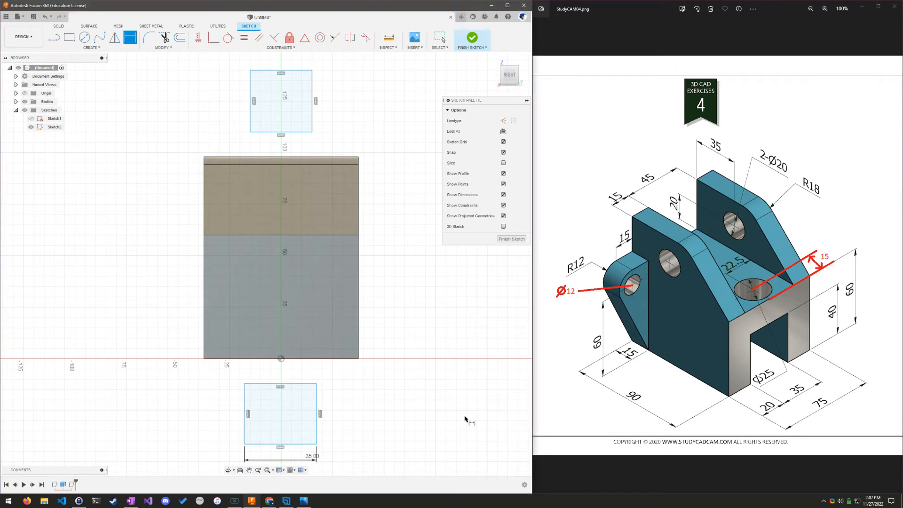
{"action": "left_click", "coordinate": [315, 401]}
{"action": "left_click", "coordinate": [353, 397]}
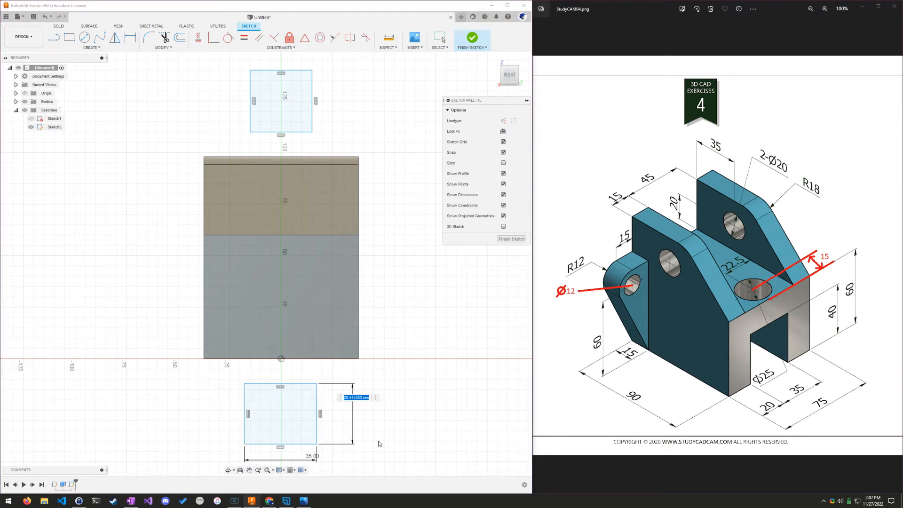
{"action": "type", "text": "40"}
{"action": "key", "text": "Return"}
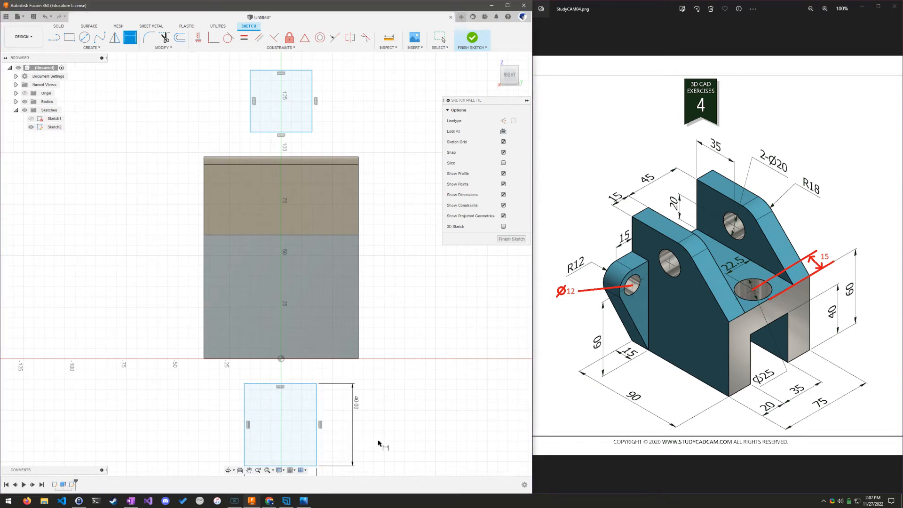
{"action": "key", "text": "Escape"}
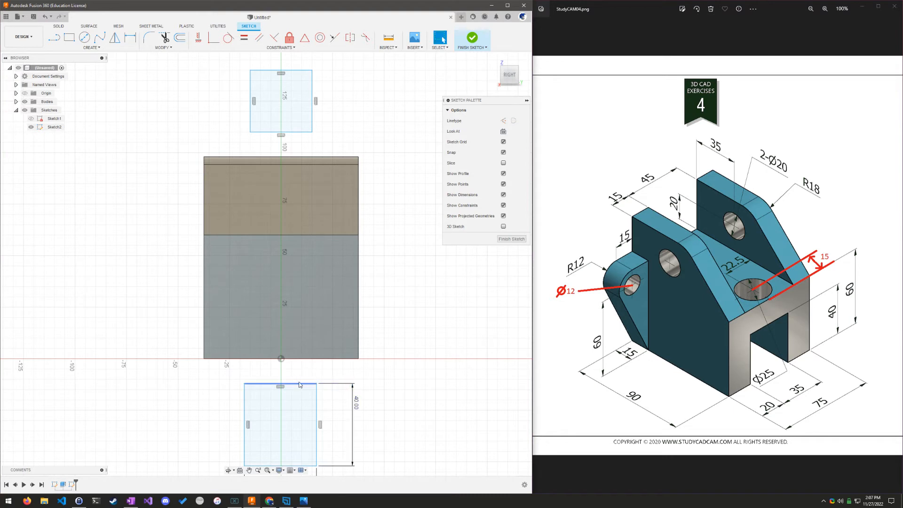
Centre the 35 by 40 mm rectangle on the body's bottom edge with a midpoint constraint and move its two dimension labels outside the body
{"action": "left_click_drag", "start_coordinate": [301, 385], "coordinate": [299, 252]}
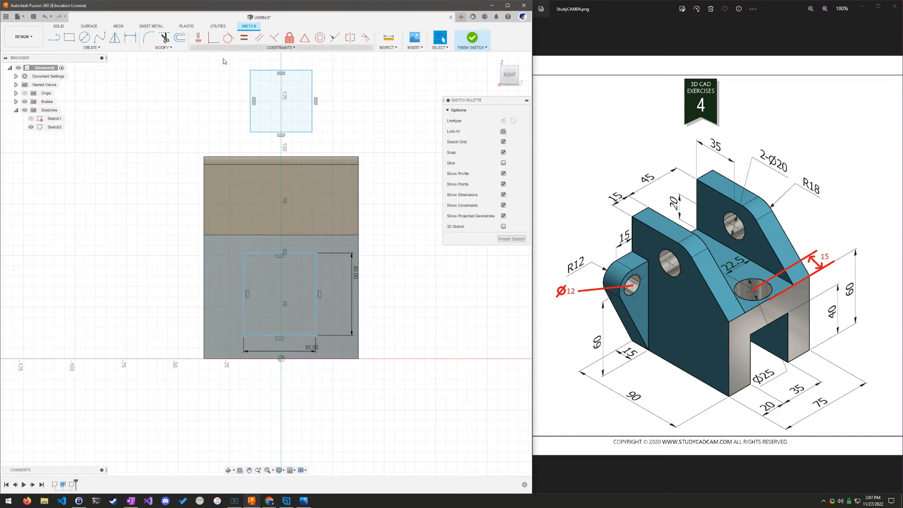
{"action": "left_click", "coordinate": [305, 38]}
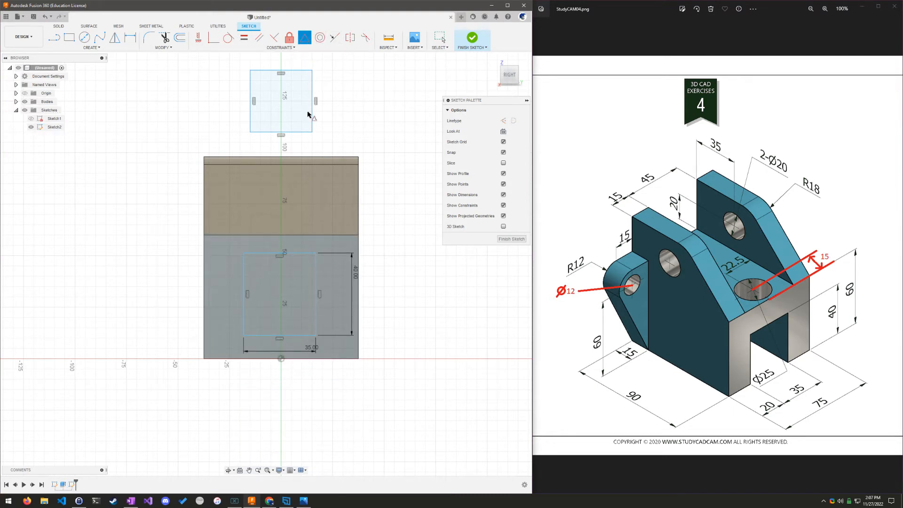
{"action": "left_click", "coordinate": [298, 336]}
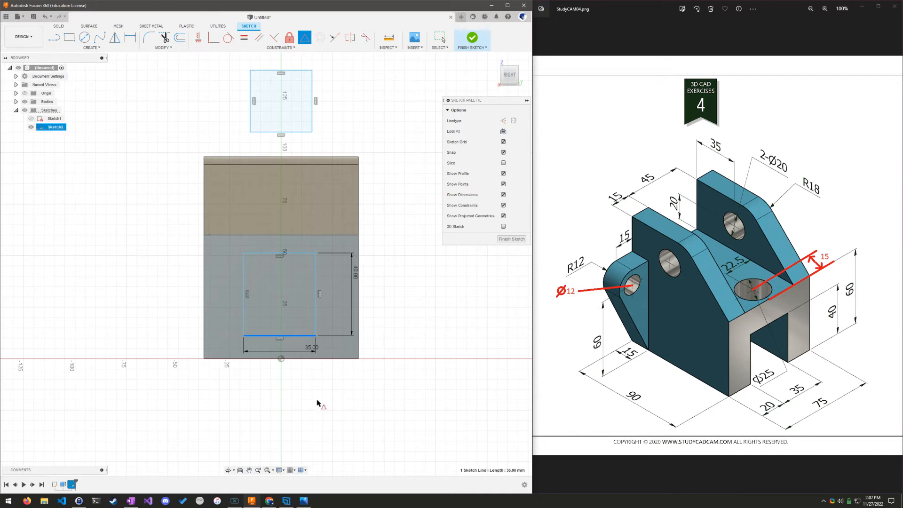
{"action": "left_click", "coordinate": [334, 359]}
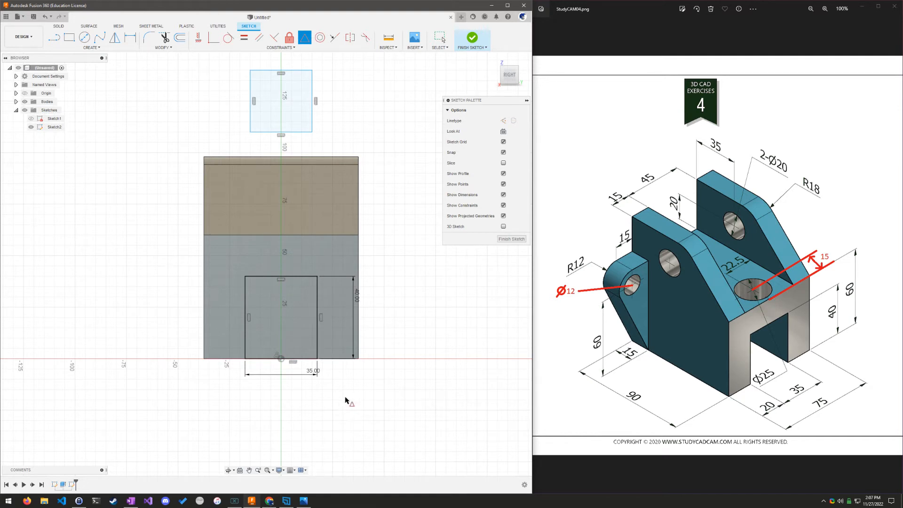
{"action": "key", "text": "Escape"}
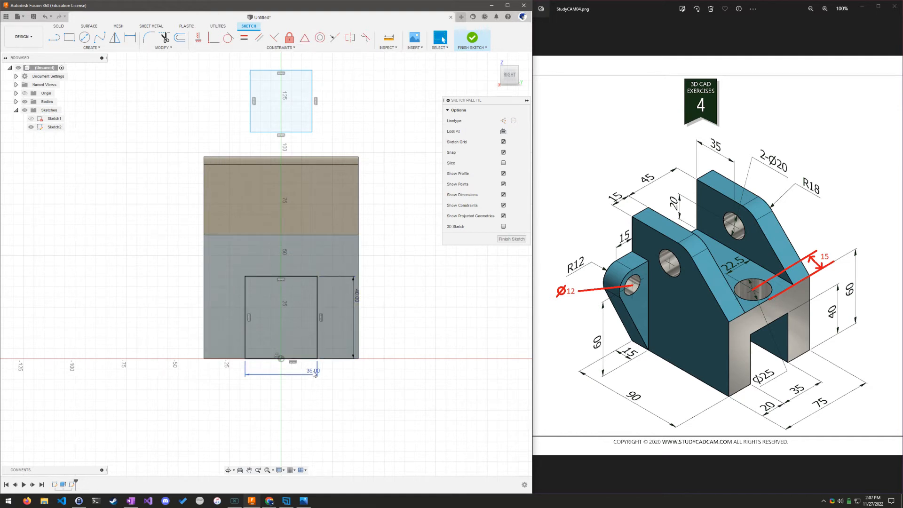
{"action": "left_click_drag", "start_coordinate": [313, 373], "coordinate": [298, 380]}
{"action": "left_click_drag", "start_coordinate": [360, 296], "coordinate": [388, 297]}
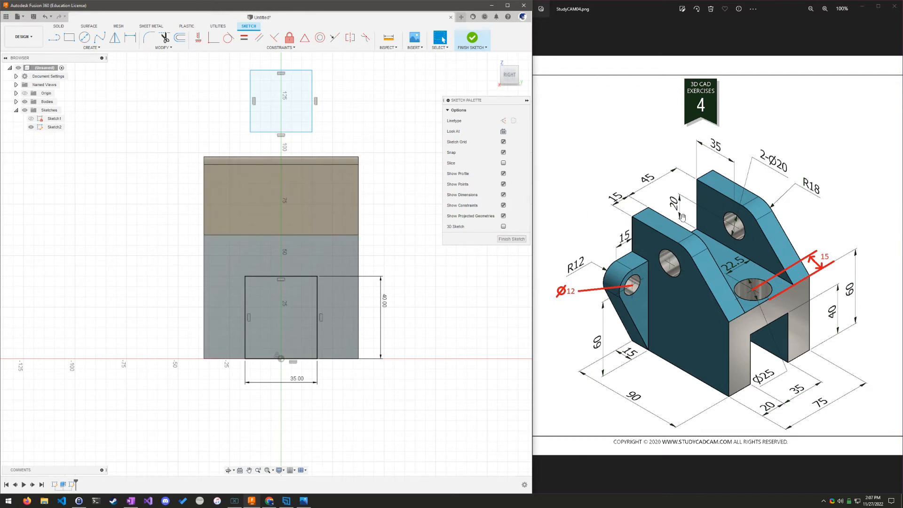
Set the width of the rectangle above the body to 45 mm
{"action": "left_click", "coordinate": [130, 38]}
{"action": "left_click", "coordinate": [295, 132]}
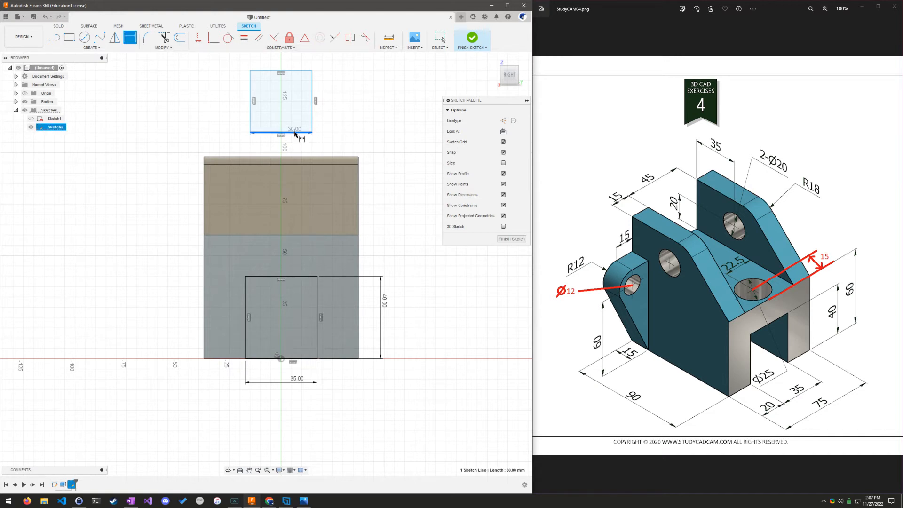
{"action": "left_click", "coordinate": [292, 156]}
{"action": "type", "text": "45"}
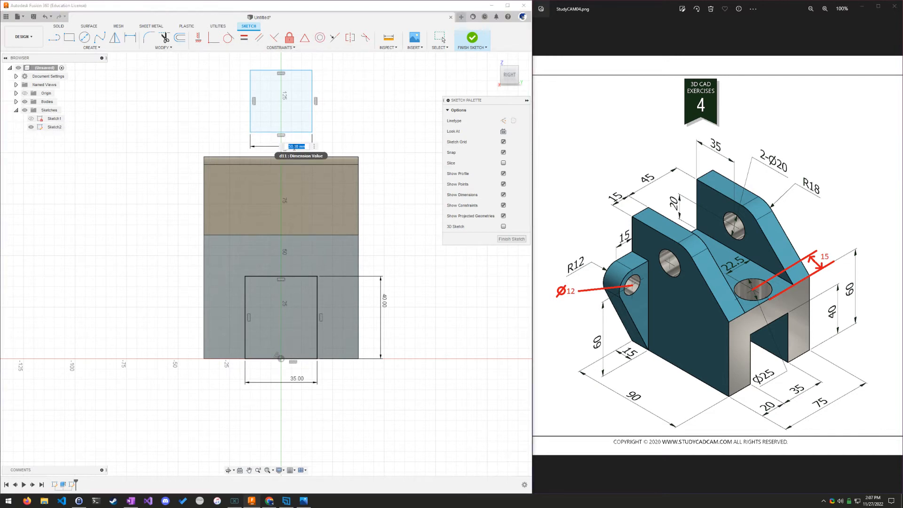
{"action": "key", "text": "Return"}
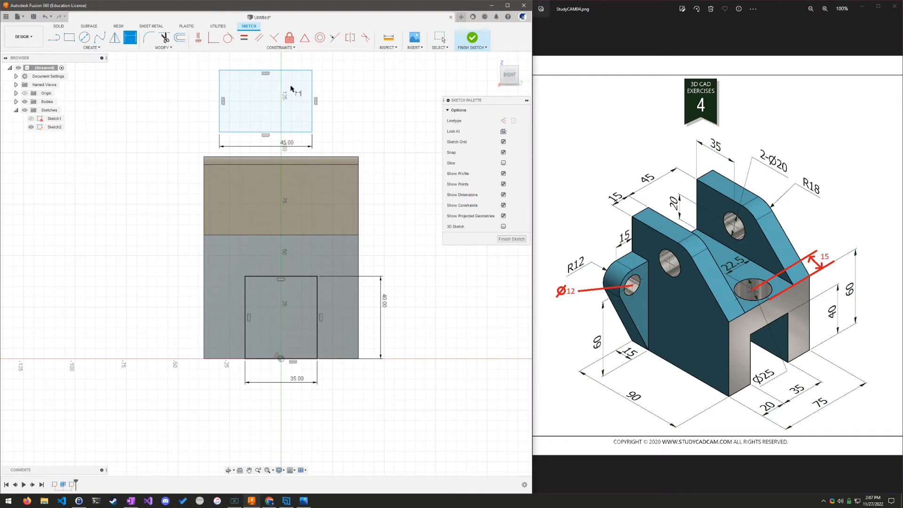
Apply a midpoint constraint between the upper rectangle's bottom line and the top edge of the 60 mm high face
{"action": "left_click", "coordinate": [305, 38]}
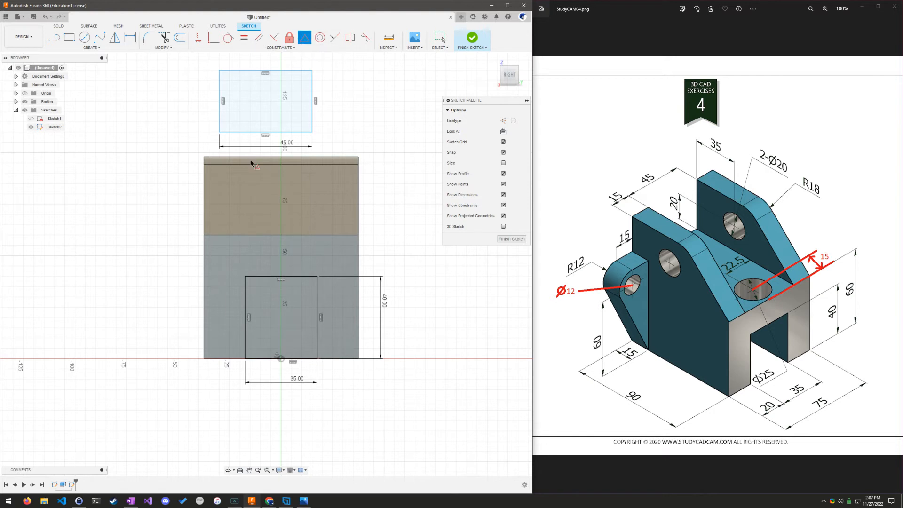
{"action": "left_click", "coordinate": [257, 132]}
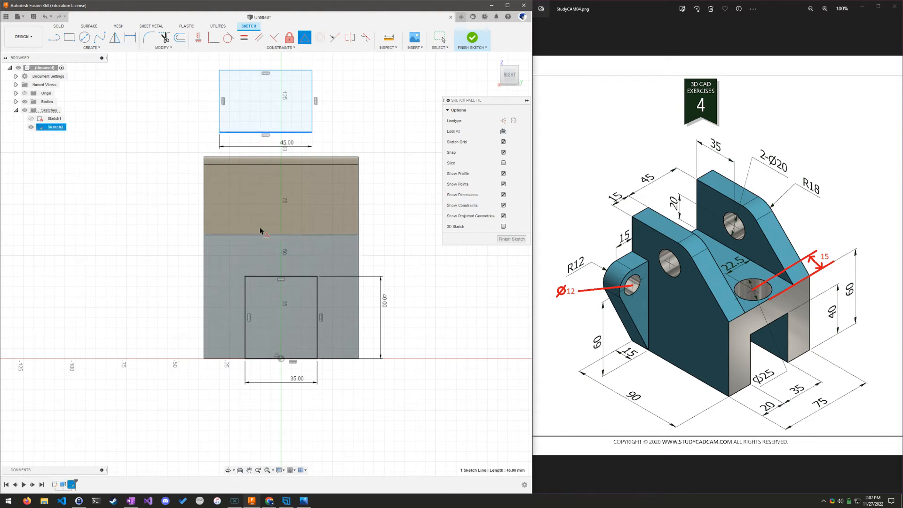
{"action": "left_click", "coordinate": [248, 235]}
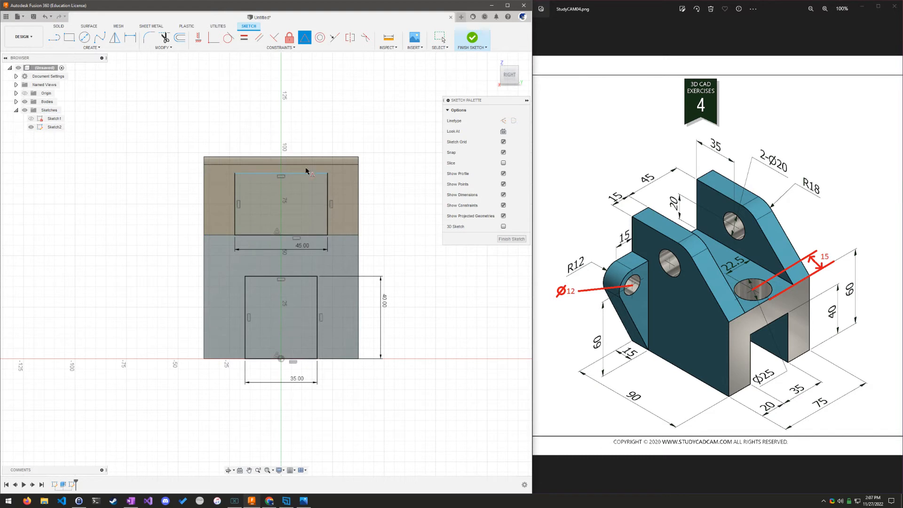
{"action": "key", "text": "Escape"}
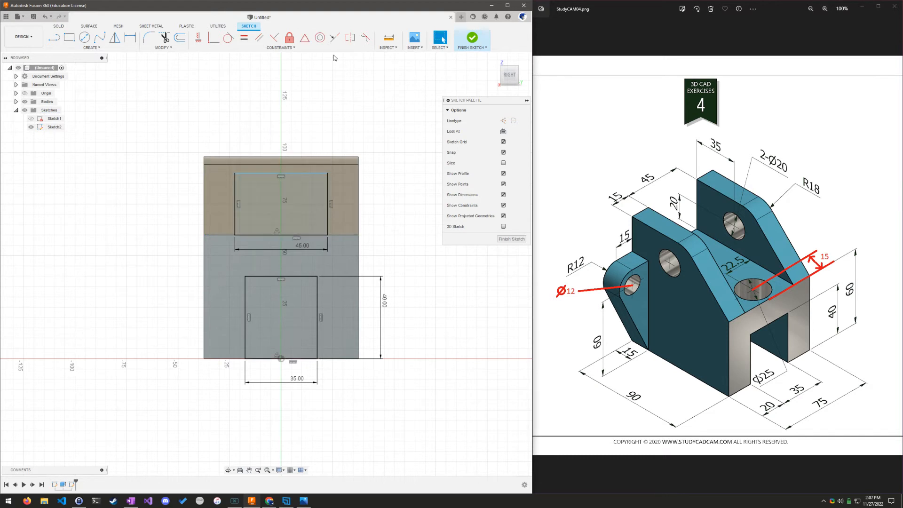
Make the upper rectangle's top line collinear with the body's top edge and finish the sketch
{"action": "left_click", "coordinate": [334, 37]}
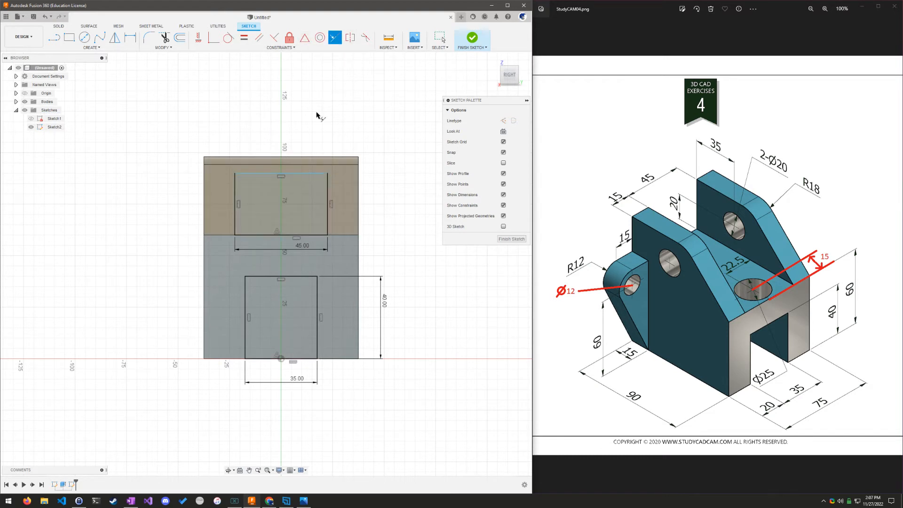
{"action": "left_click", "coordinate": [309, 174]}
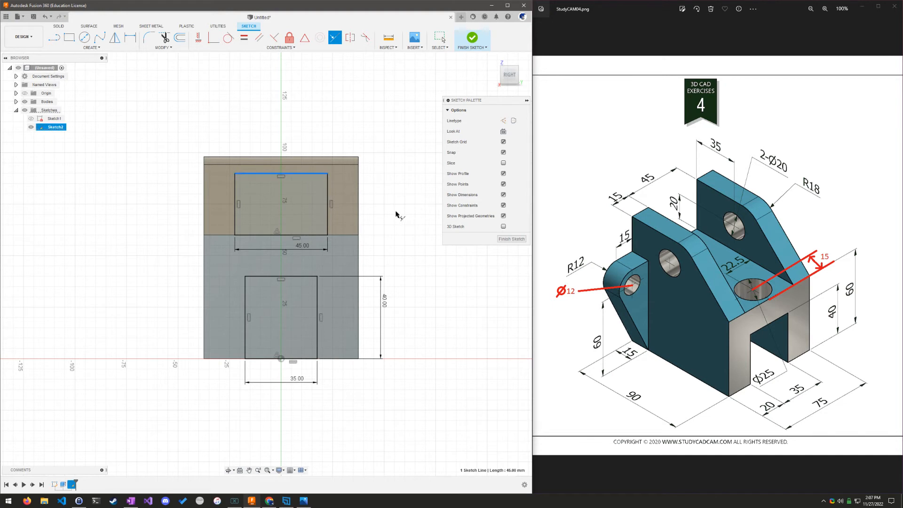
{"action": "left_click", "coordinate": [340, 157]}
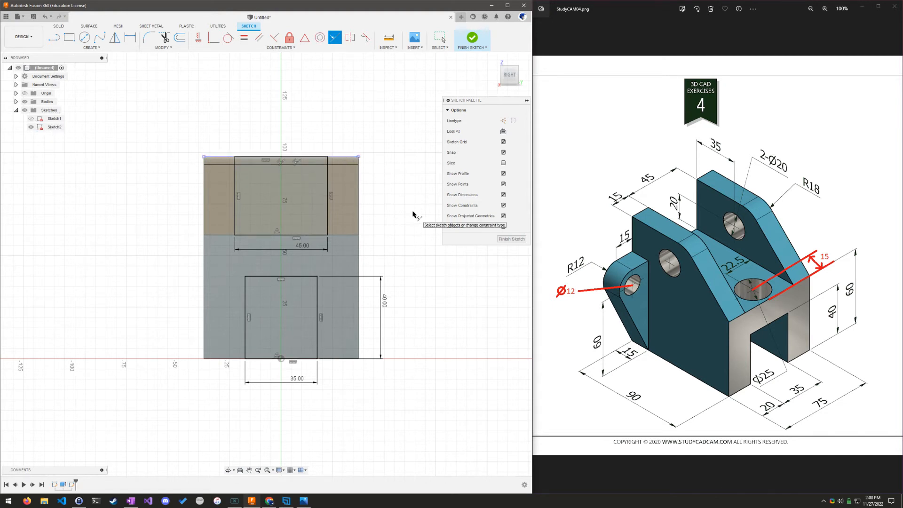
{"action": "left_click", "coordinate": [471, 42]}
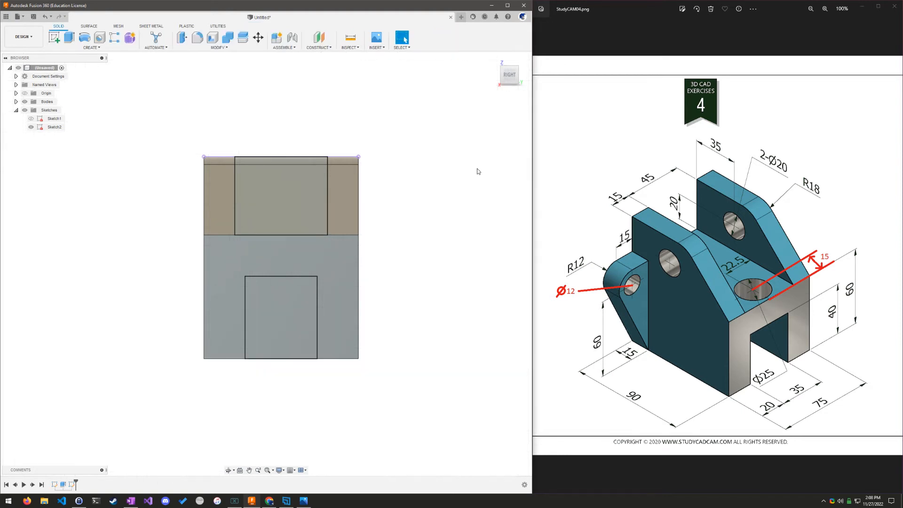
Extrude both rectangular profiles on one side as a cut with extent All, directed through the body
{"action": "left_click", "coordinate": [493, 60]}
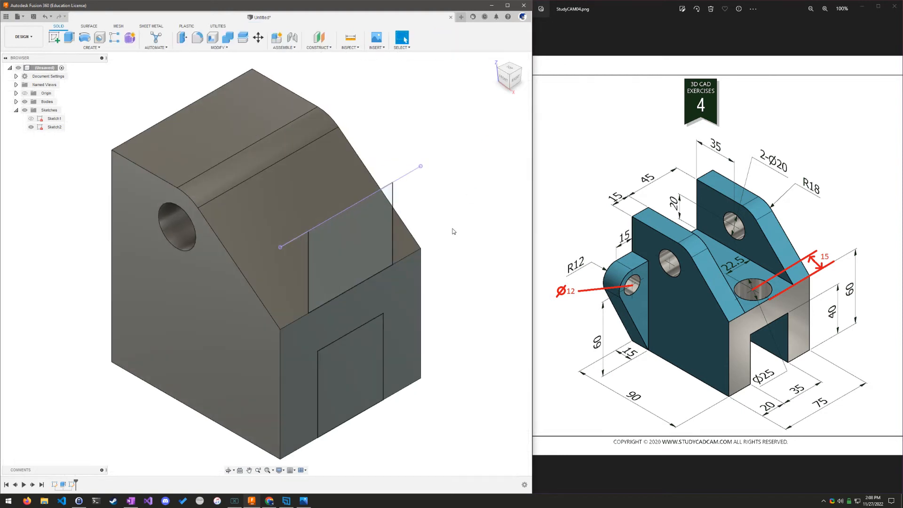
{"action": "left_click", "coordinate": [338, 256]}
{"action": "left_click", "coordinate": [348, 376]}
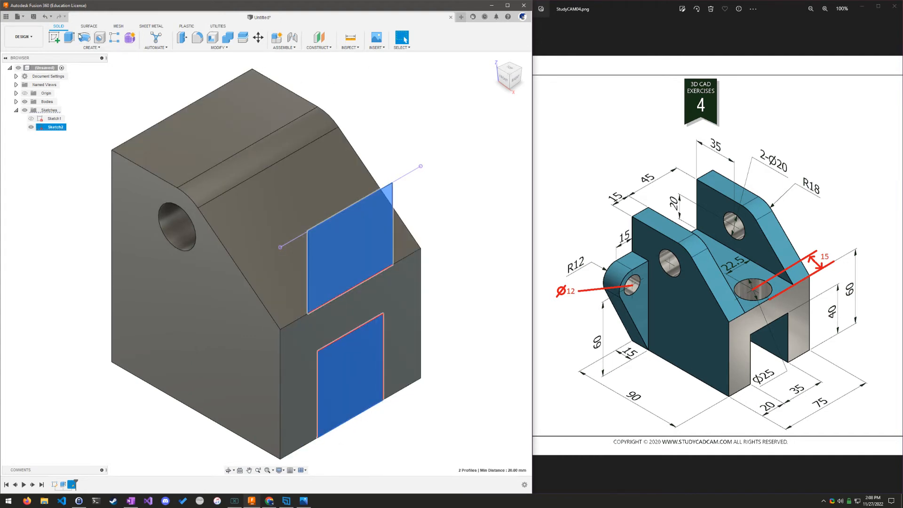
{"action": "left_click", "coordinate": [71, 38]}
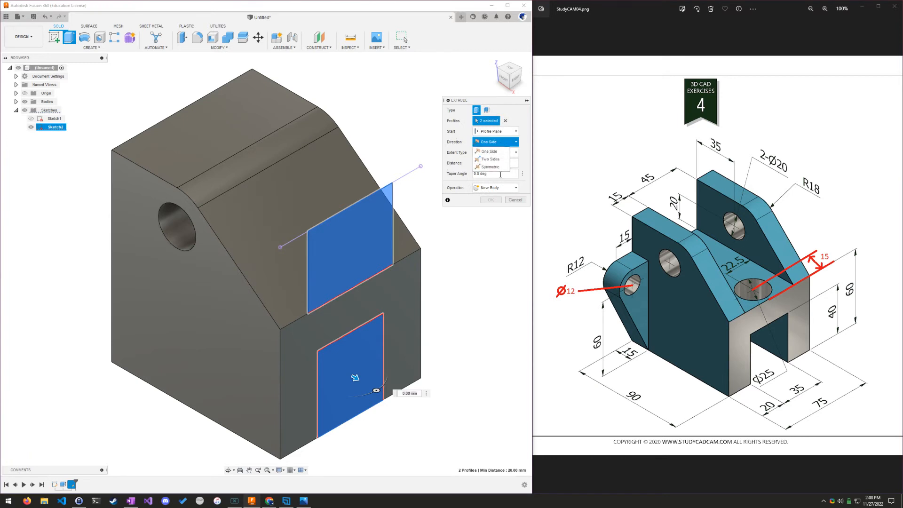
{"action": "left_click", "coordinate": [504, 152]}
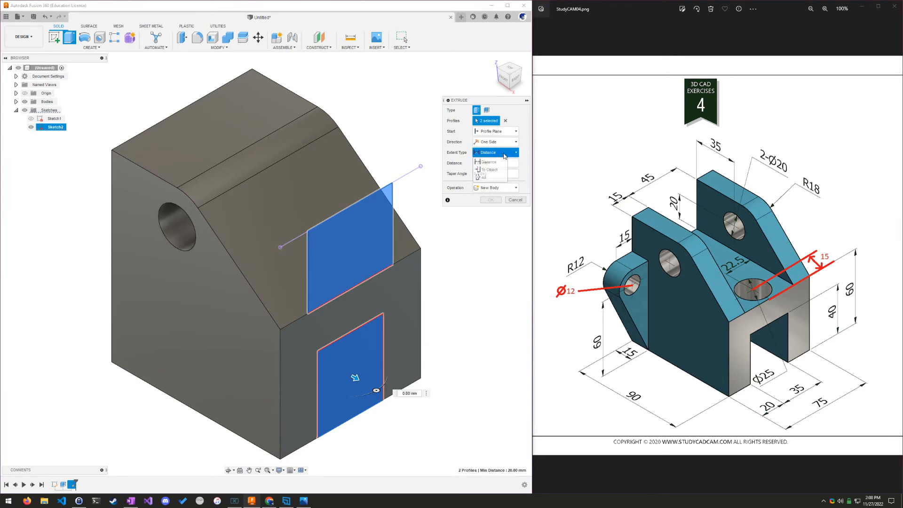
{"action": "left_click", "coordinate": [484, 177]}
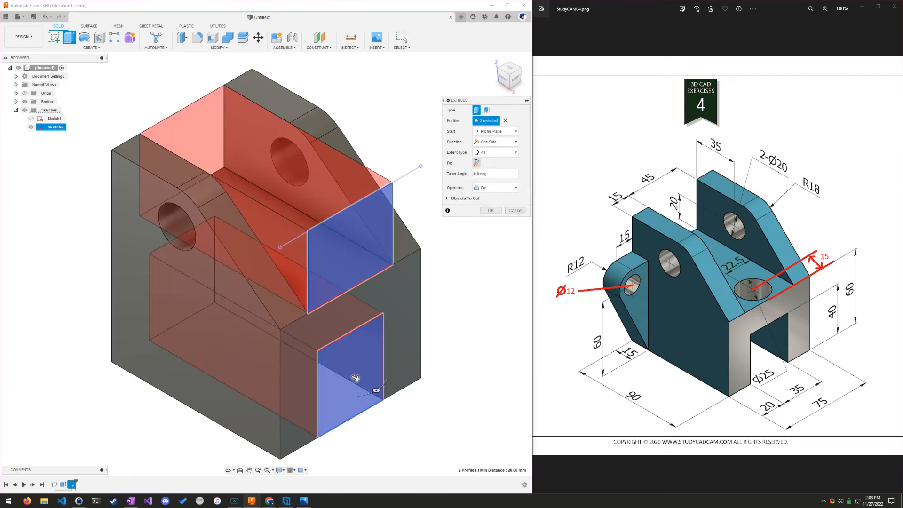
{"action": "left_click", "coordinate": [476, 163]}
{"action": "left_click", "coordinate": [491, 210]}
Start a new sketch on the body's H-shaped back end face, seen from the left
{"action": "mouse_move", "coordinate": [482, 307]}
{"action": "middle_mouse_down", "text": "shift"}
{"action": "mouse_move", "coordinate": [453, 276]}
{"action": "mouse_move", "coordinate": [483, 283]}
{"action": "mouse_move", "coordinate": [483, 293]}
{"action": "middle_mouse_up", "text": "shift"}
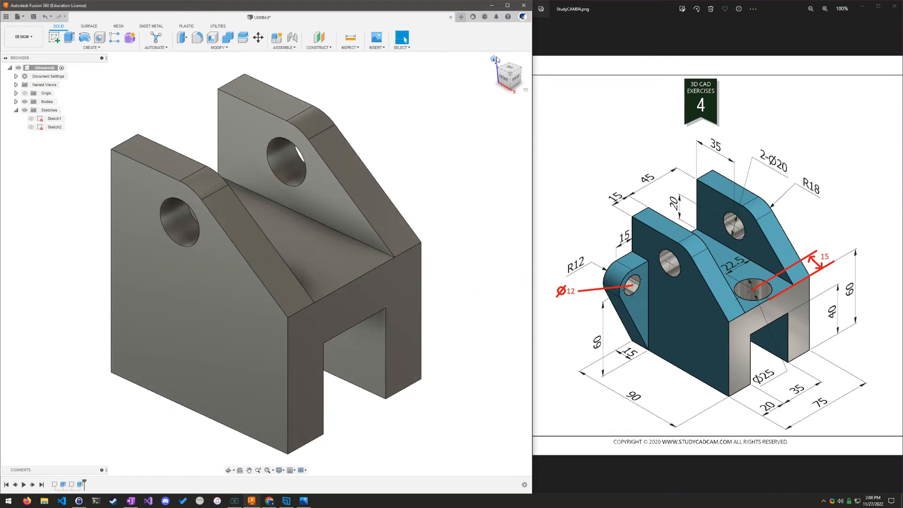
{"action": "left_click", "coordinate": [493, 59]}
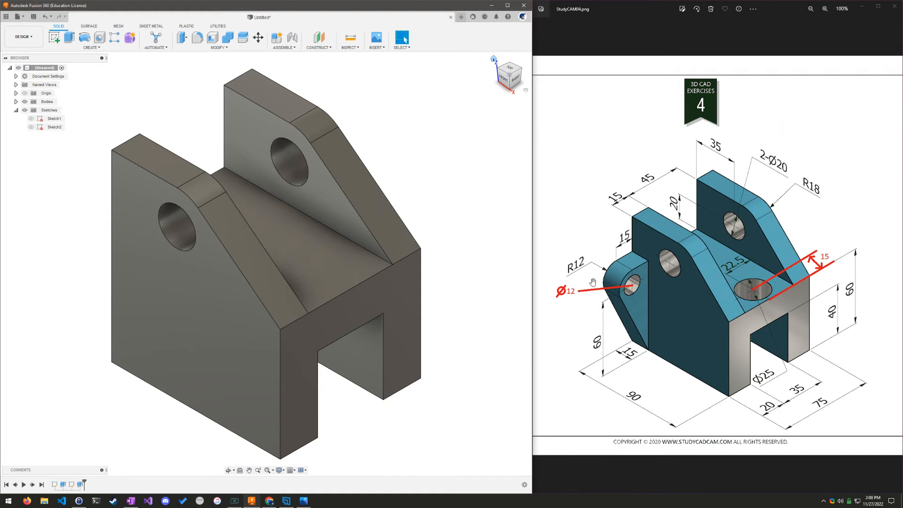
{"action": "scroll", "coordinate": [122, 133], "scroll_direction": "down", "scroll_amount": 2}
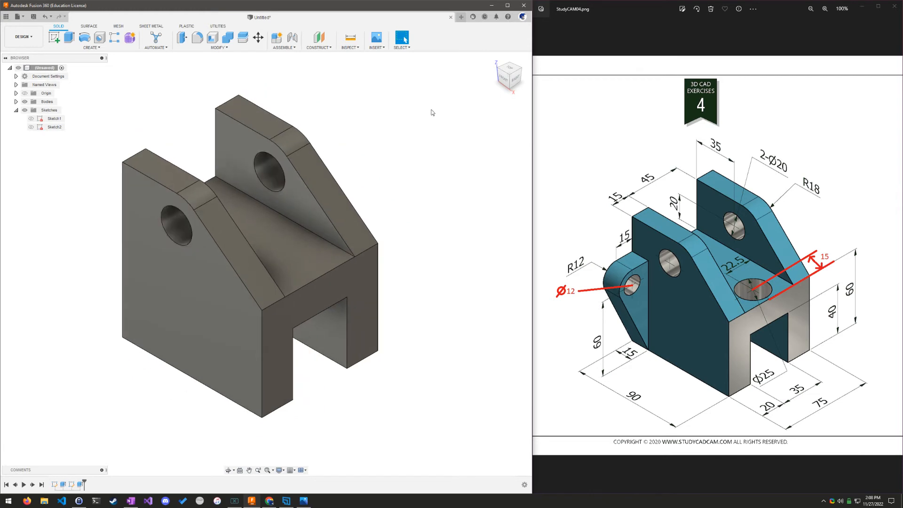
{"action": "left_click", "coordinate": [512, 86]}
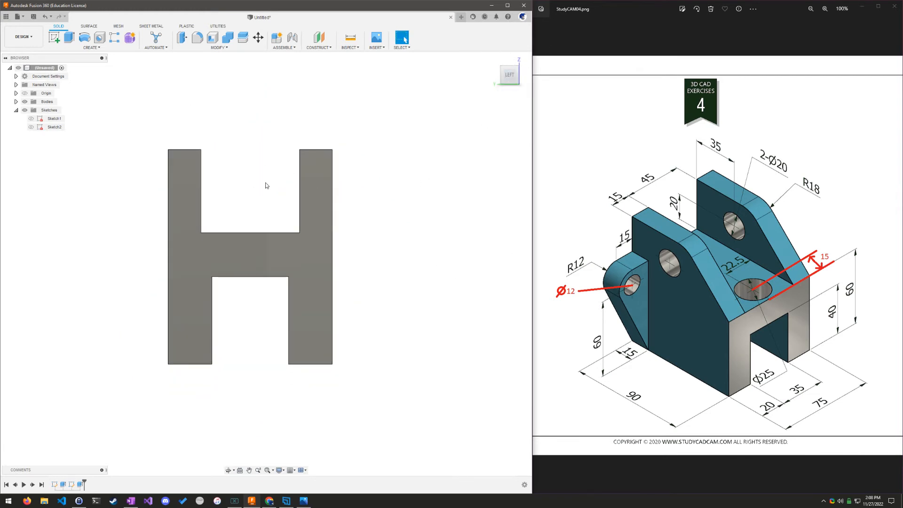
{"action": "left_click", "coordinate": [54, 37]}
{"action": "left_click", "coordinate": [231, 342]}
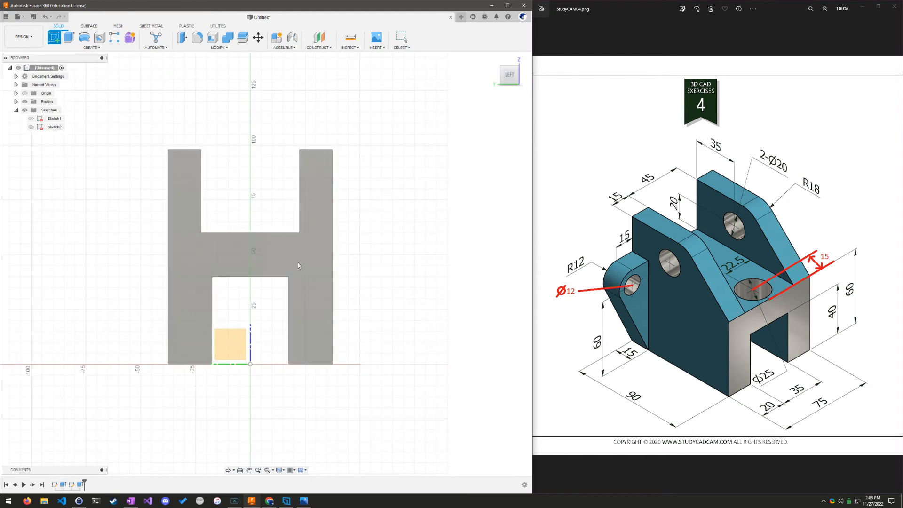
{"action": "left_click", "coordinate": [322, 308]}
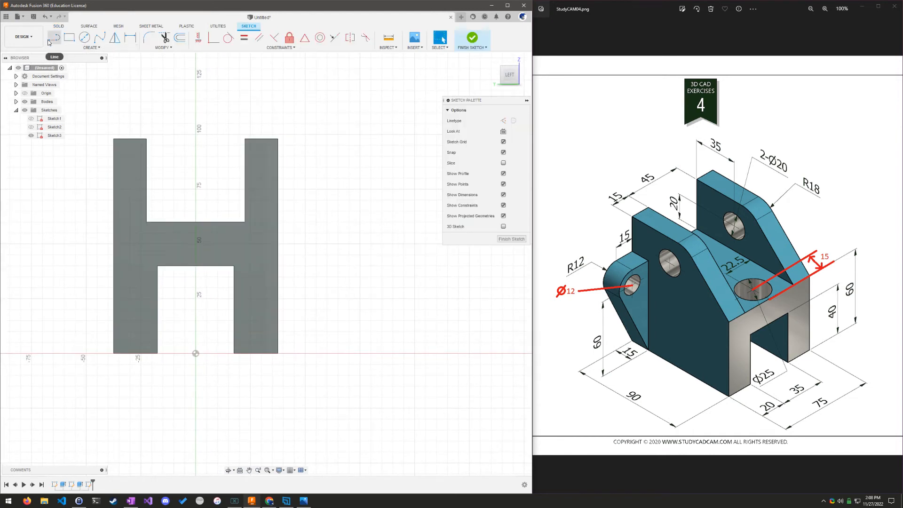
Sketch a triangular lug outline with a line sloping outward from the body's lower right corner and a horizontal line back to its side
{"action": "left_click", "coordinate": [278, 353]}
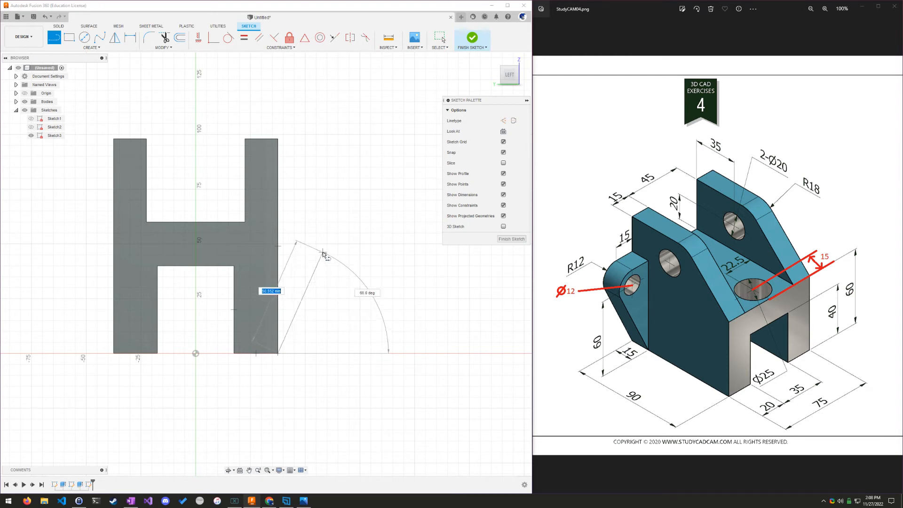
{"action": "left_click", "coordinate": [331, 227]}
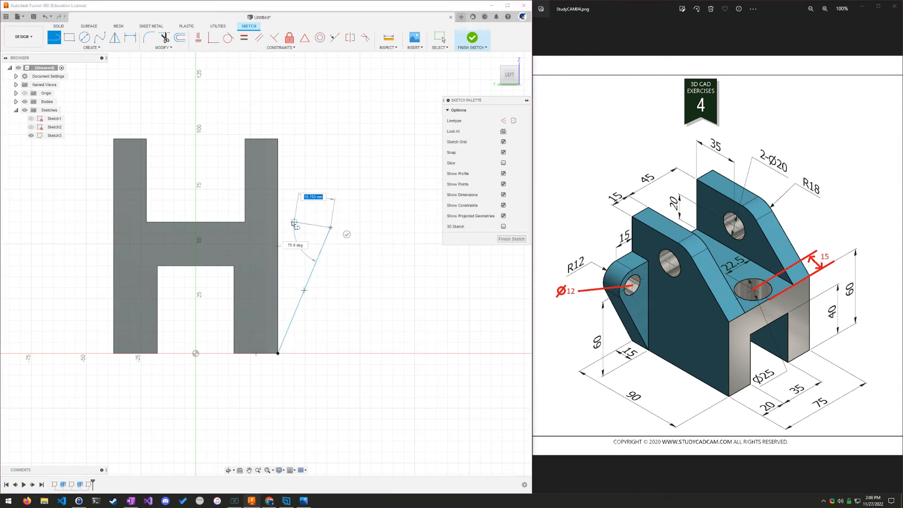
{"action": "double_click", "coordinate": [278, 228]}
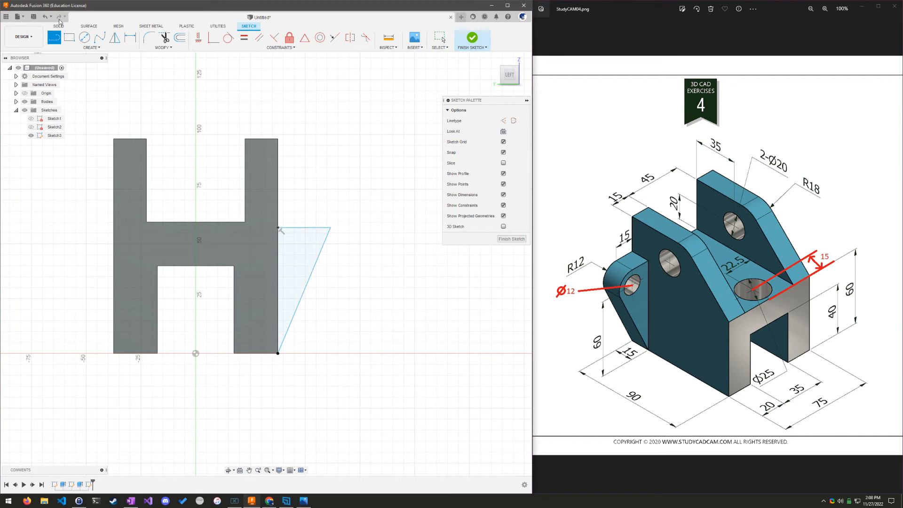
Fillet the outer upper corner of the lug outline with a 12 mm radius
{"action": "left_click", "coordinate": [148, 38]}
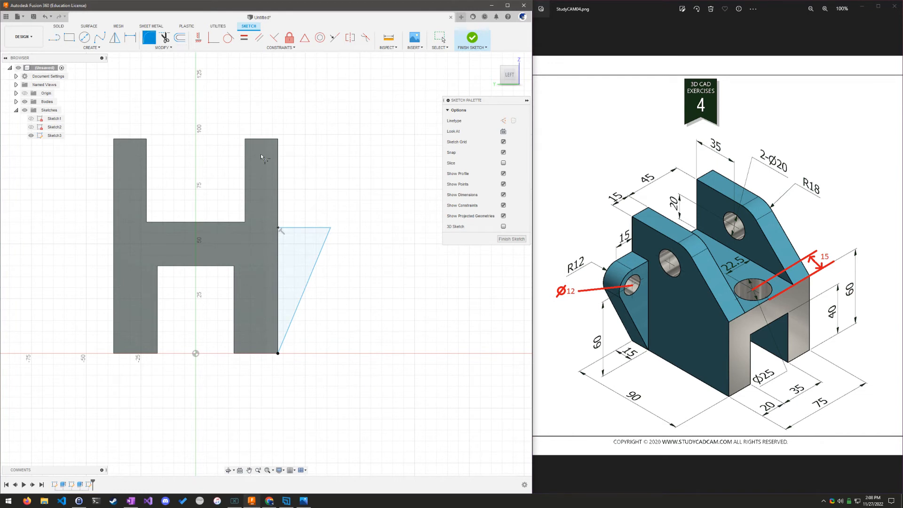
{"action": "left_click", "coordinate": [330, 230]}
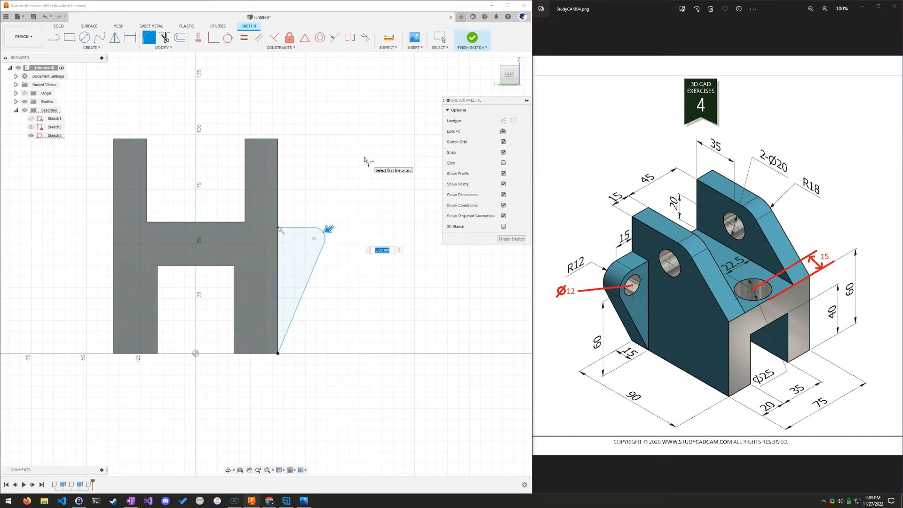
{"action": "key", "text": "Return"}
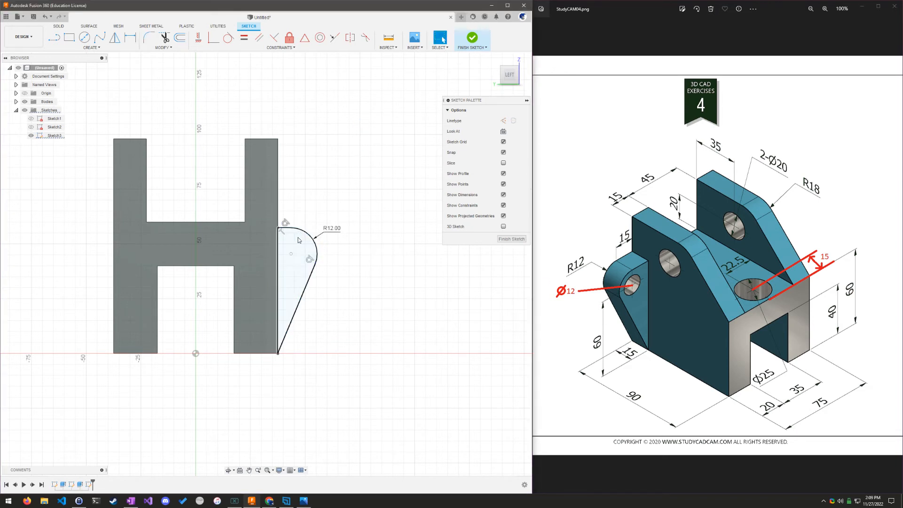
Dimension the lug's horizontal top line from the body's side to the arc at 15 mm
{"action": "scroll", "coordinate": [288, 227], "scroll_direction": "up", "scroll_amount": 6}
{"action": "scroll", "coordinate": [282, 240], "scroll_direction": "up", "scroll_amount": 1}
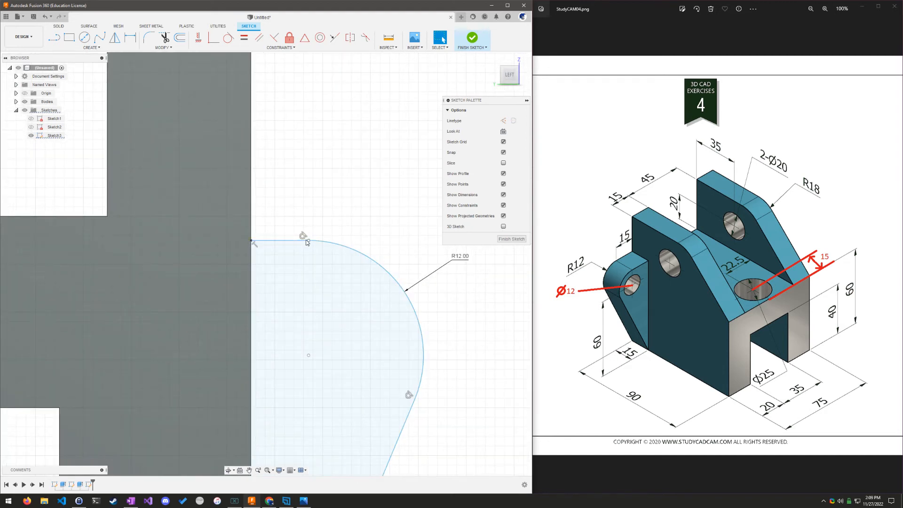
{"action": "left_click_drag", "start_coordinate": [308, 242], "coordinate": [307, 234]}
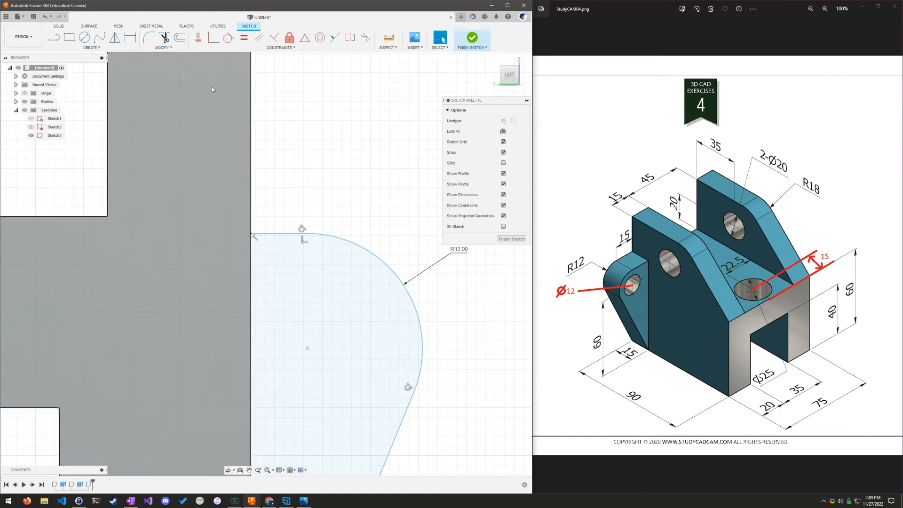
{"action": "left_click", "coordinate": [129, 37]}
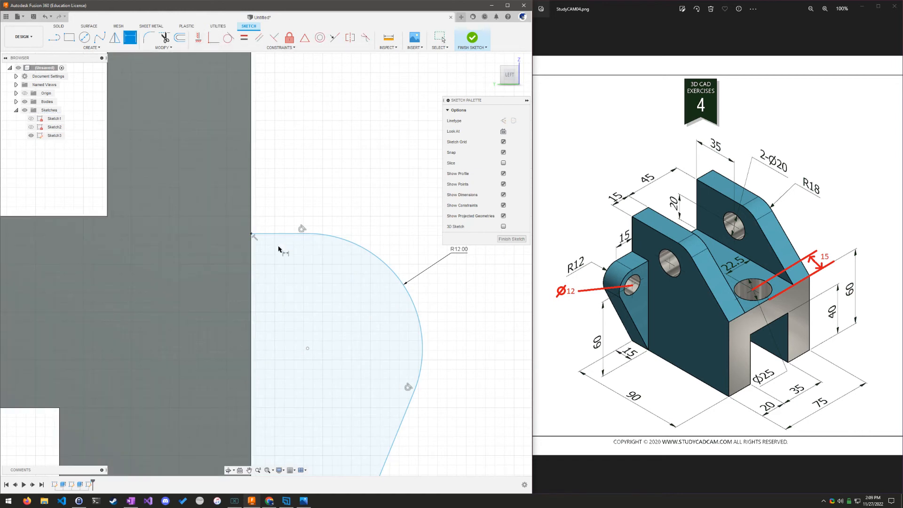
{"action": "left_click", "coordinate": [275, 233]}
{"action": "left_click", "coordinate": [286, 196]}
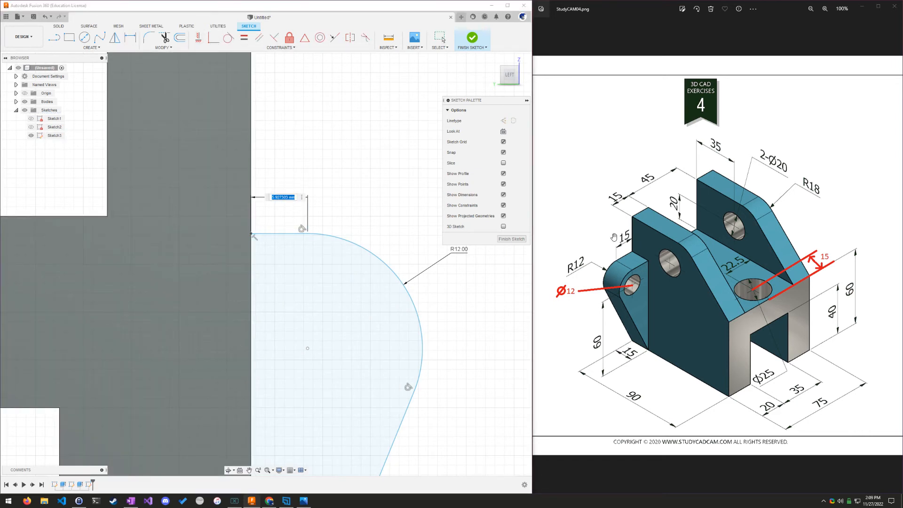
{"action": "type", "text": "15"}
{"action": "key", "text": "Return"}
{"action": "scroll", "coordinate": [406, 386], "scroll_direction": "down", "scroll_amount": 5}
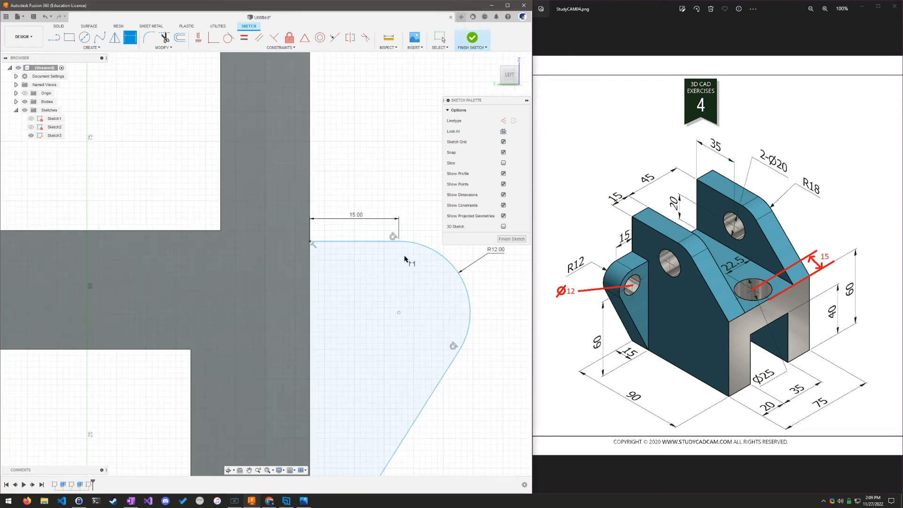
Dimension the lug arc's centre point 60 mm above the body's bottom edge
{"action": "middle_click_drag", "start_coordinate": [449, 440], "coordinate": [450, 316]}
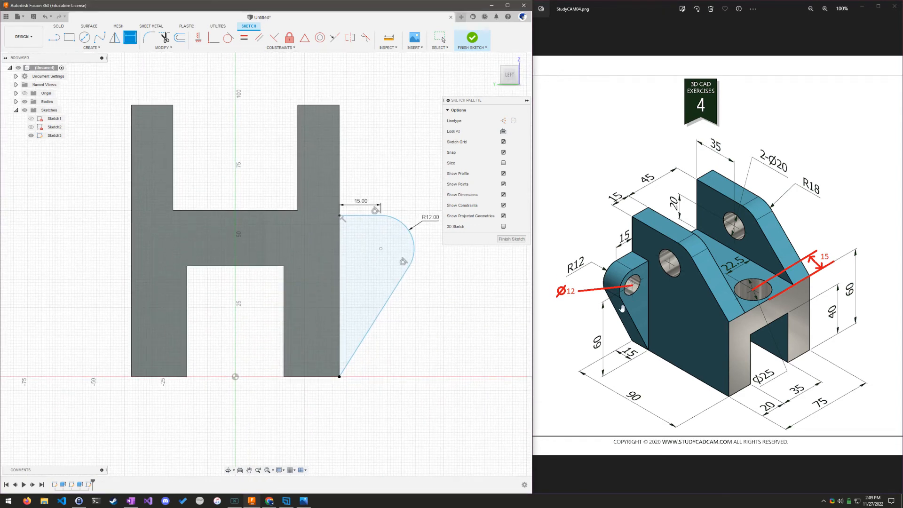
{"action": "left_click", "coordinate": [380, 249]}
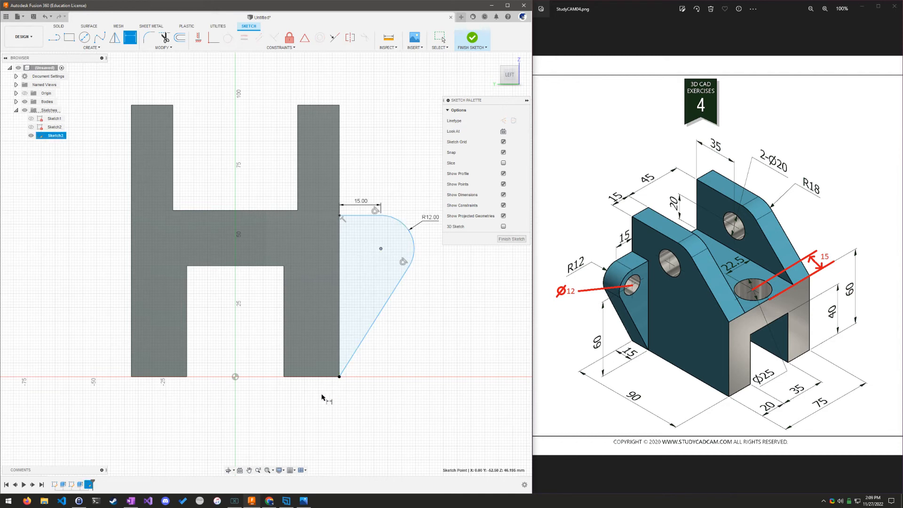
{"action": "left_click", "coordinate": [336, 376]}
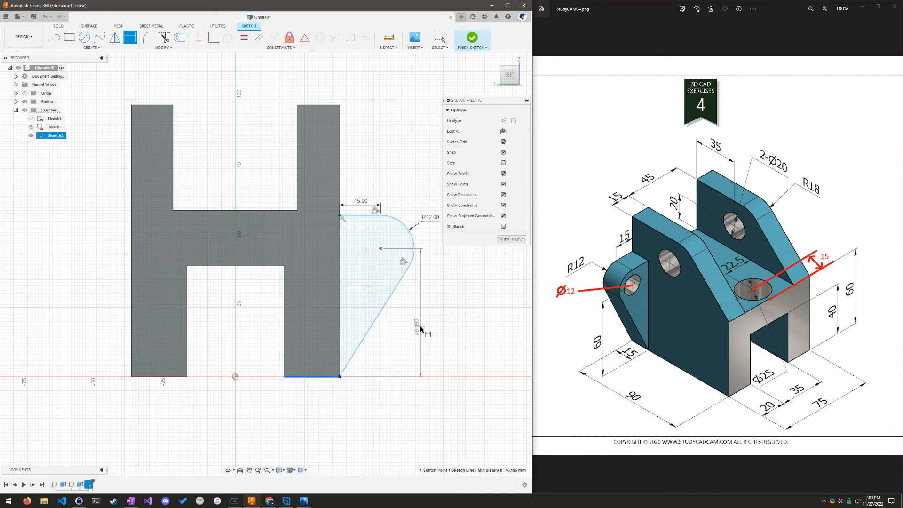
{"action": "left_click", "coordinate": [421, 330]}
{"action": "type", "text": "60"}
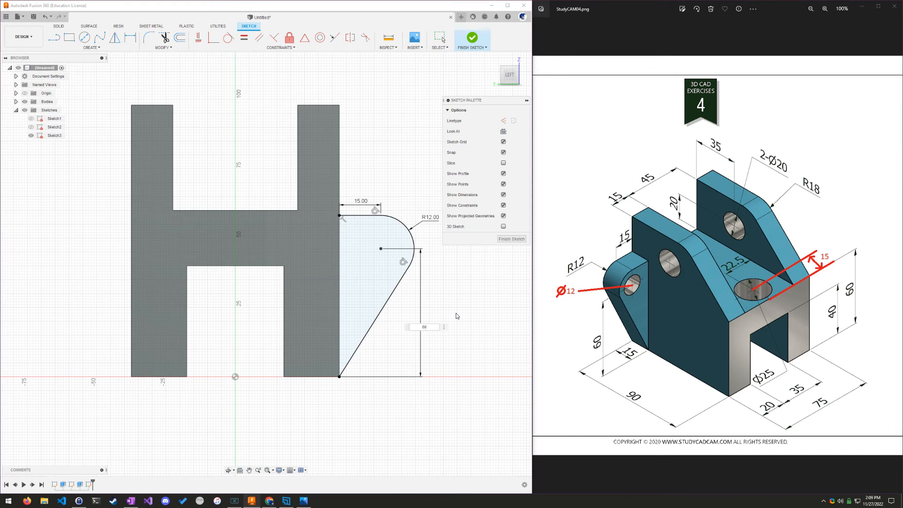
{"action": "key", "text": "Return"}
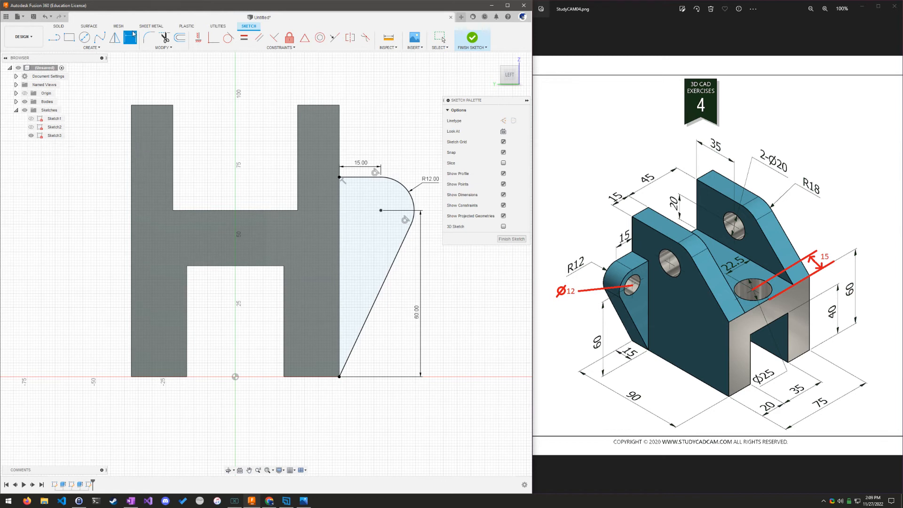
Draw a 12 mm diameter circle at the lug arc's centre and place its dimension outside the lug
{"action": "key", "text": "c"}
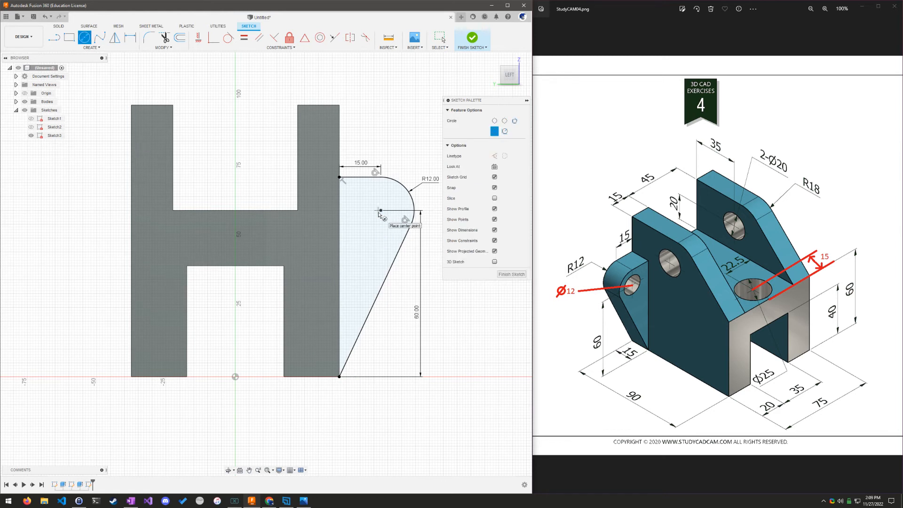
{"action": "left_click", "coordinate": [379, 211]}
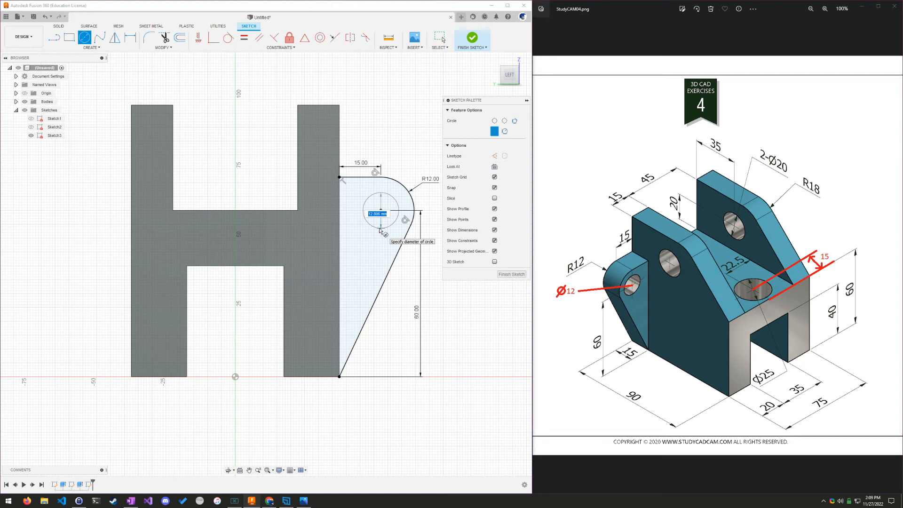
{"action": "type", "text": "12"}
{"action": "key", "text": "Return"}
{"action": "key", "text": "Escape"}
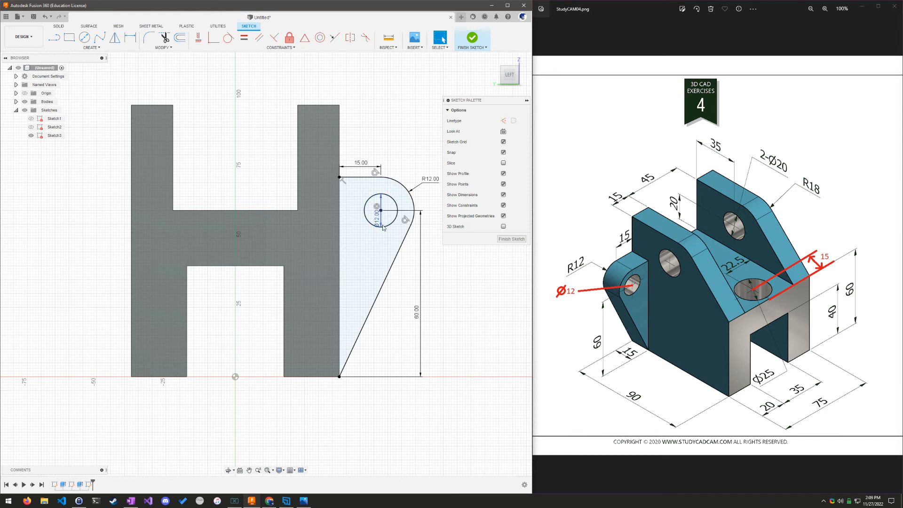
{"action": "left_click_drag", "start_coordinate": [383, 227], "coordinate": [421, 157]}
{"action": "scroll", "coordinate": [427, 305], "scroll_direction": "down", "scroll_amount": 2}
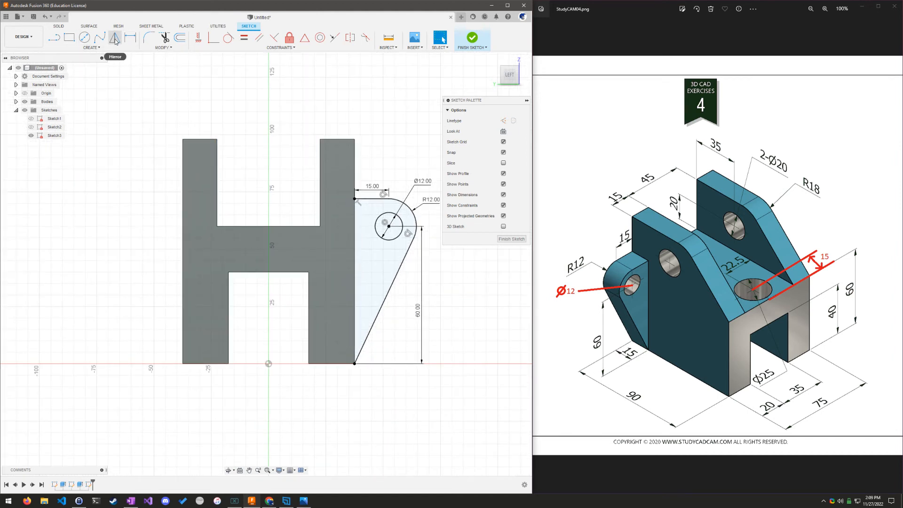
Show the origin, mirror the lug outline and circle about the vertical origin axis, and finish the sketch
{"action": "left_click", "coordinate": [25, 93]}
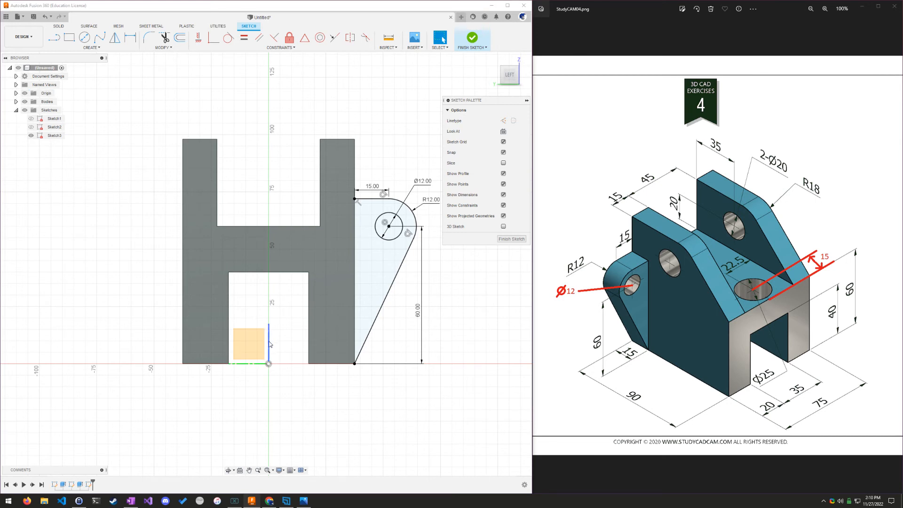
{"action": "left_click", "coordinate": [115, 38]}
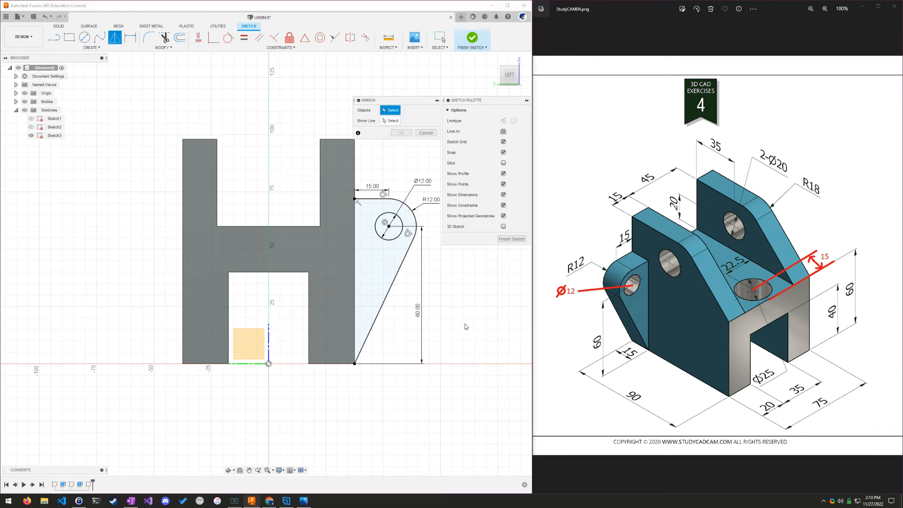
{"action": "mouse_move", "coordinate": [439, 382]}
{"action": "left_mouse_down"}
{"action": "mouse_move", "coordinate": [362, 167]}
{"action": "mouse_move", "coordinate": [374, 165]}
{"action": "left_mouse_up"}
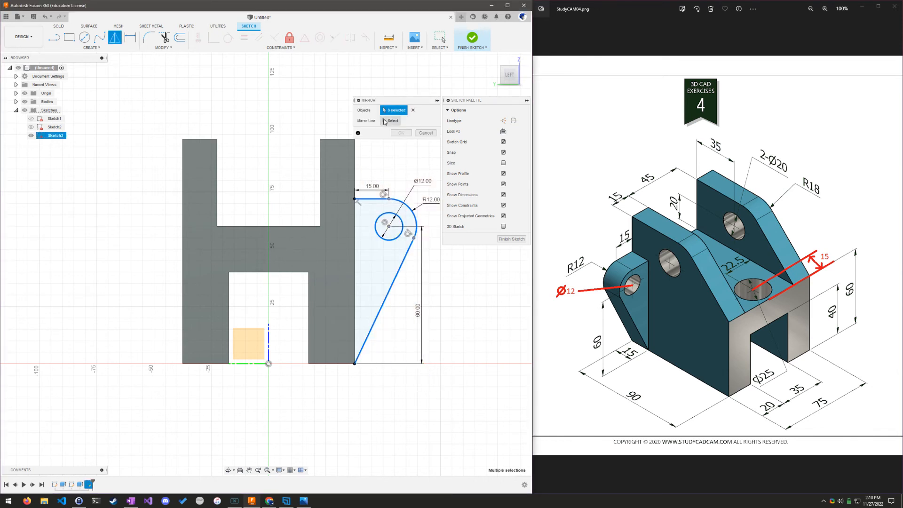
{"action": "left_click", "coordinate": [390, 121]}
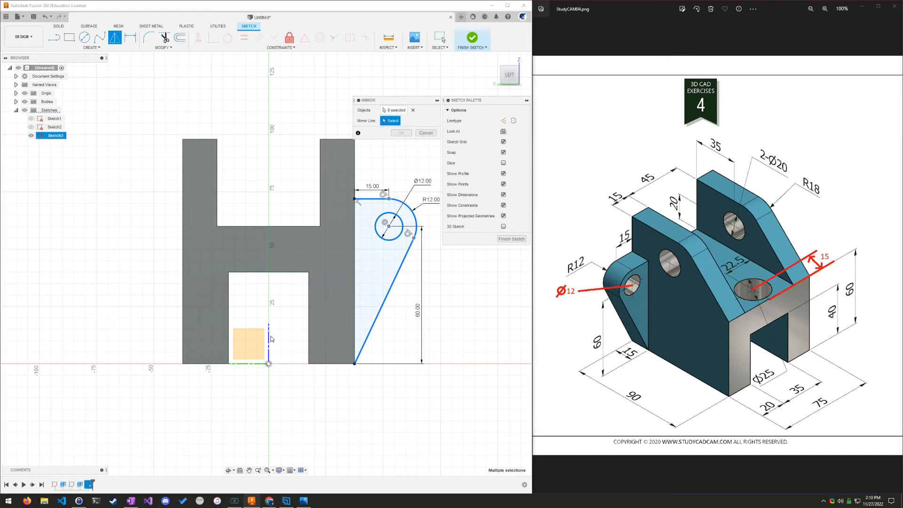
{"action": "left_click", "coordinate": [269, 339]}
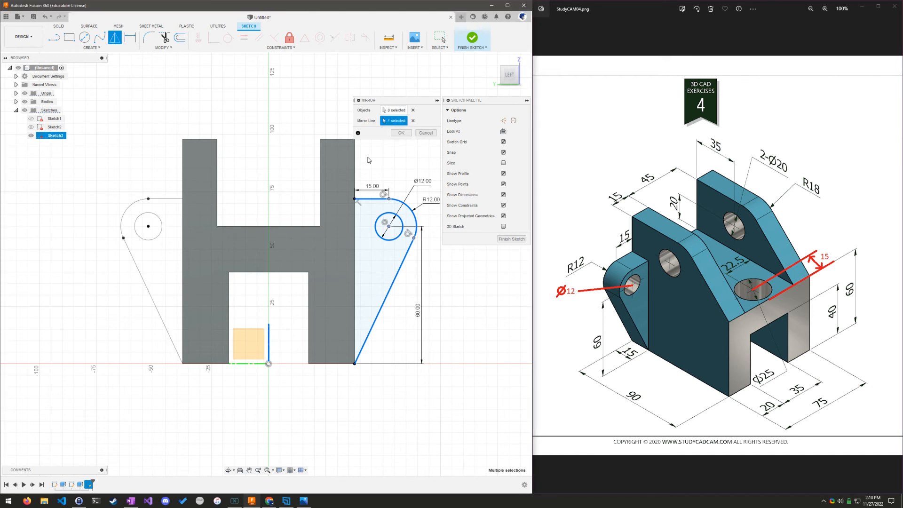
{"action": "left_click", "coordinate": [400, 133]}
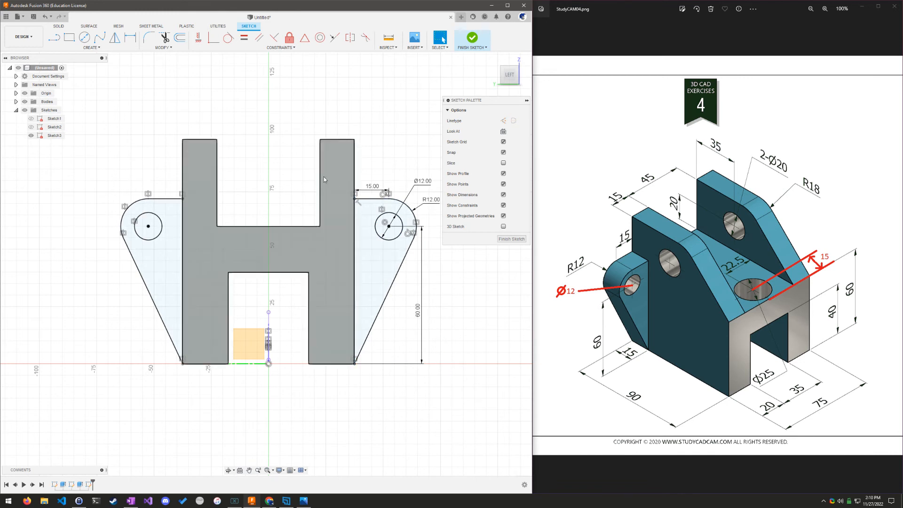
{"action": "left_click", "coordinate": [472, 38]}
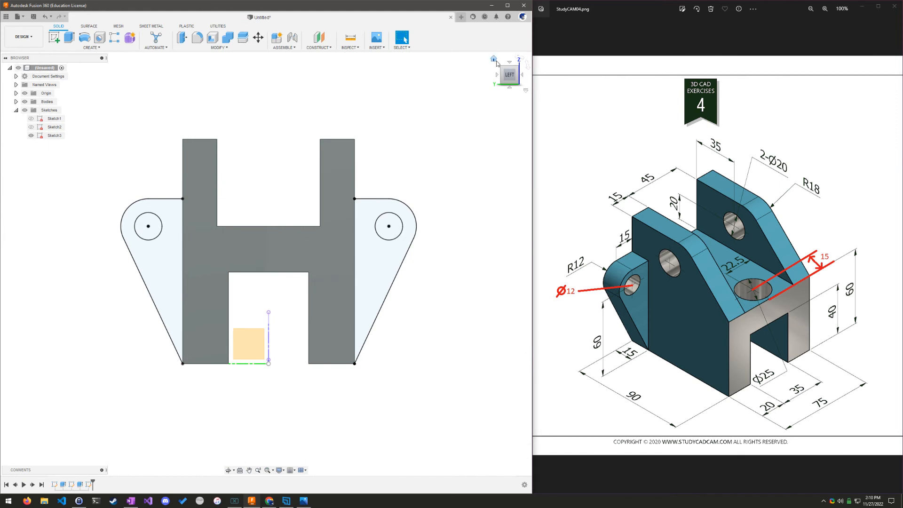
Extrude both lug profiles on one side by -15 mm, joined to the body
{"action": "left_click", "coordinate": [493, 59]}
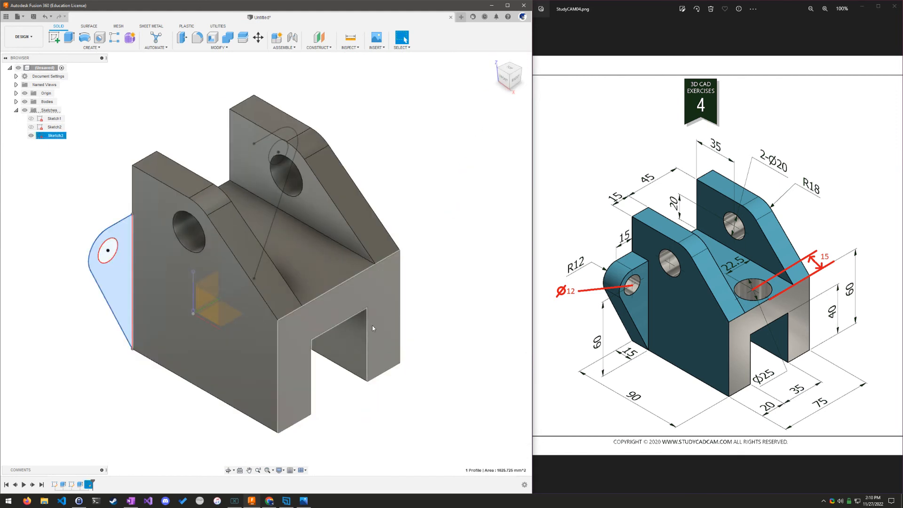
{"action": "middle_click_drag", "start_coordinate": [372, 327], "coordinate": [380, 402], "text": "shift"}
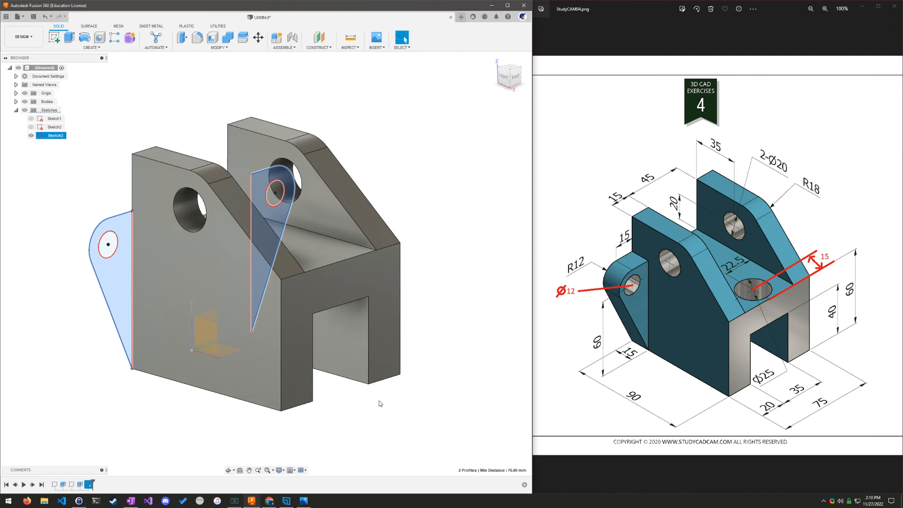
{"action": "left_click", "coordinate": [70, 36]}
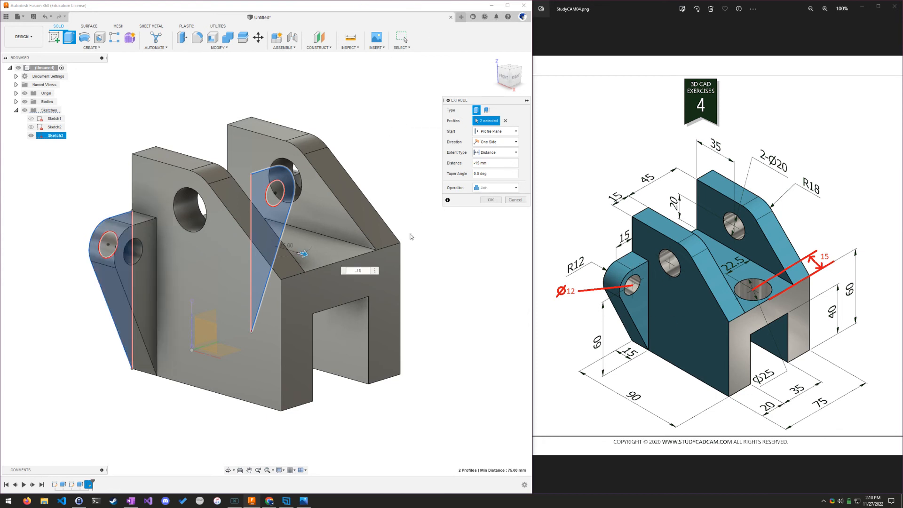
{"action": "left_click", "coordinate": [490, 199]}
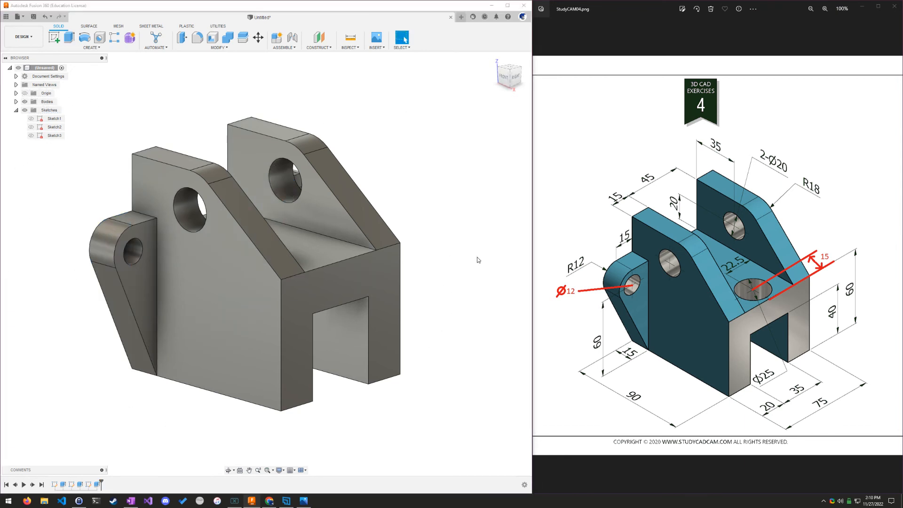
Place a simple hole on the slot floor near its front edge and set its extent to All
{"action": "middle_click_drag", "start_coordinate": [478, 259], "coordinate": [473, 347], "text": "shift"}
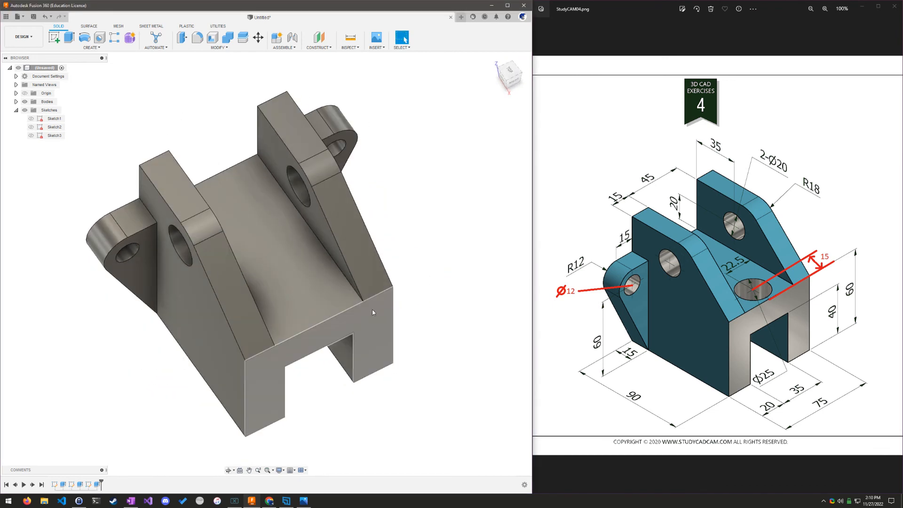
{"action": "middle_click_drag", "start_coordinate": [373, 313], "coordinate": [257, 282], "text": "shift"}
{"action": "left_click", "coordinate": [256, 282]}
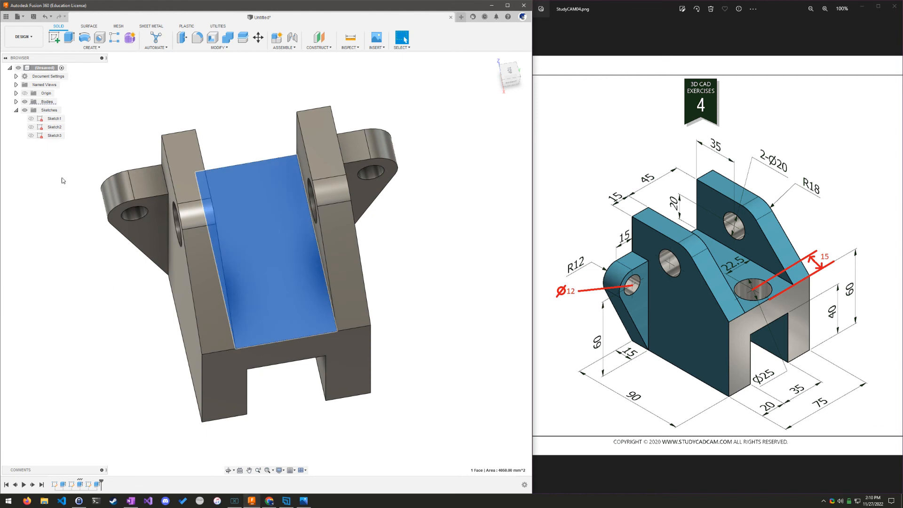
{"action": "left_click", "coordinate": [99, 37]}
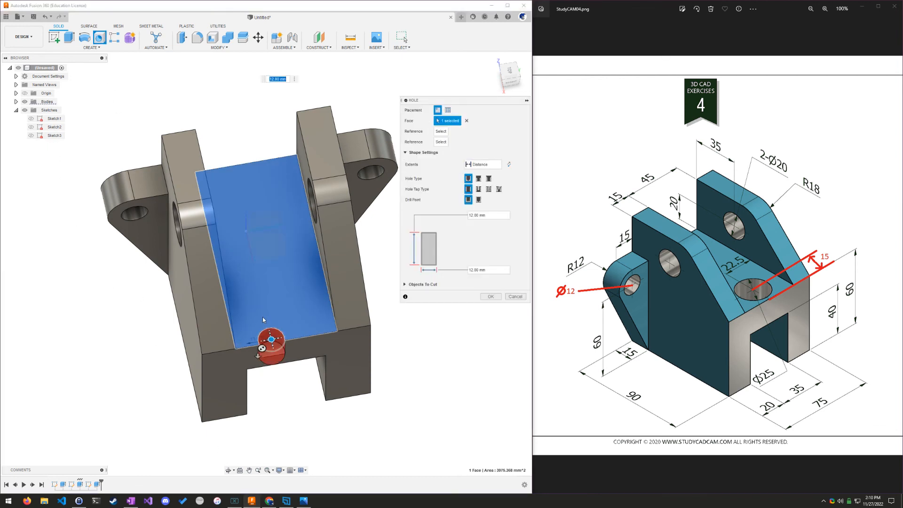
{"action": "left_click_drag", "start_coordinate": [269, 339], "coordinate": [273, 301]}
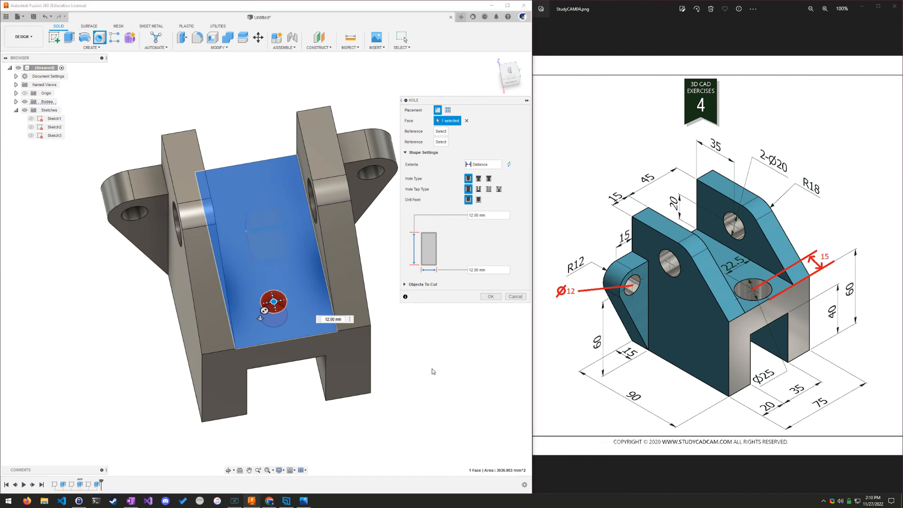
{"action": "middle_click_drag", "start_coordinate": [431, 369], "coordinate": [442, 359], "text": "shift"}
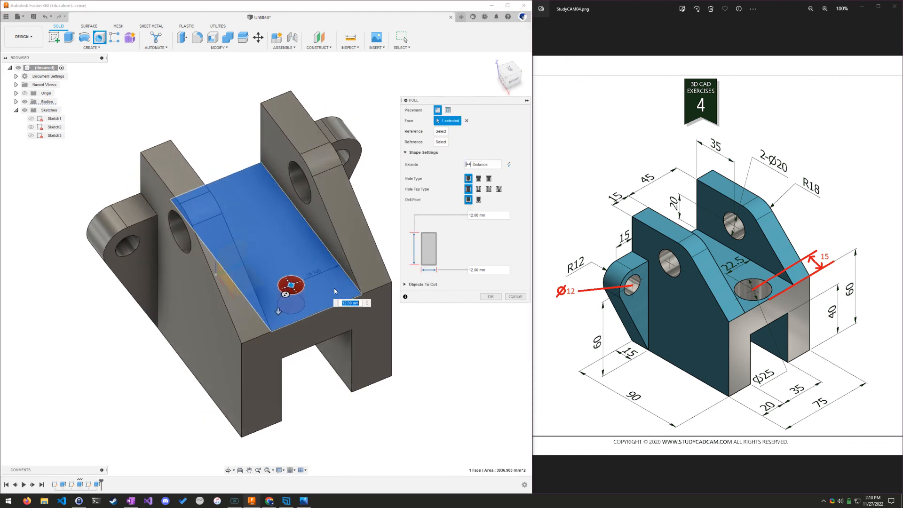
{"action": "type", "text": "22.5"}
{"action": "left_click", "coordinate": [484, 164]}
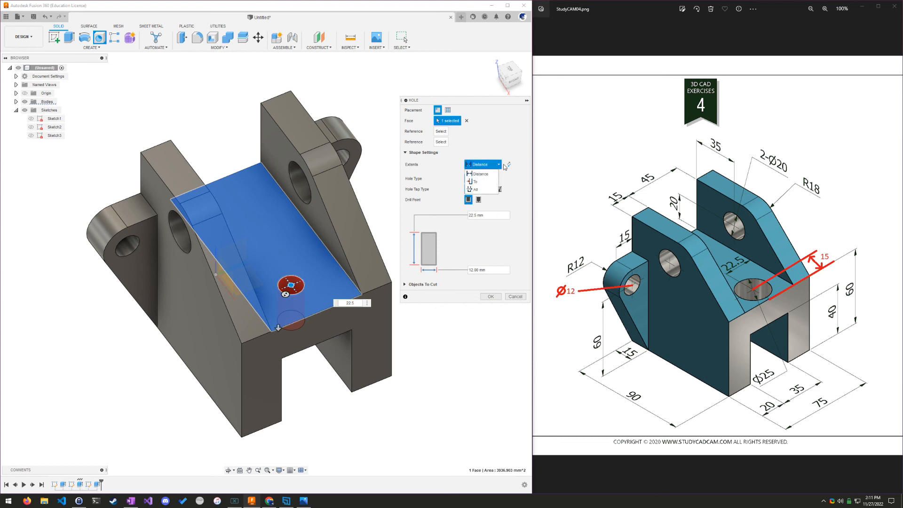
{"action": "left_click", "coordinate": [474, 189]}
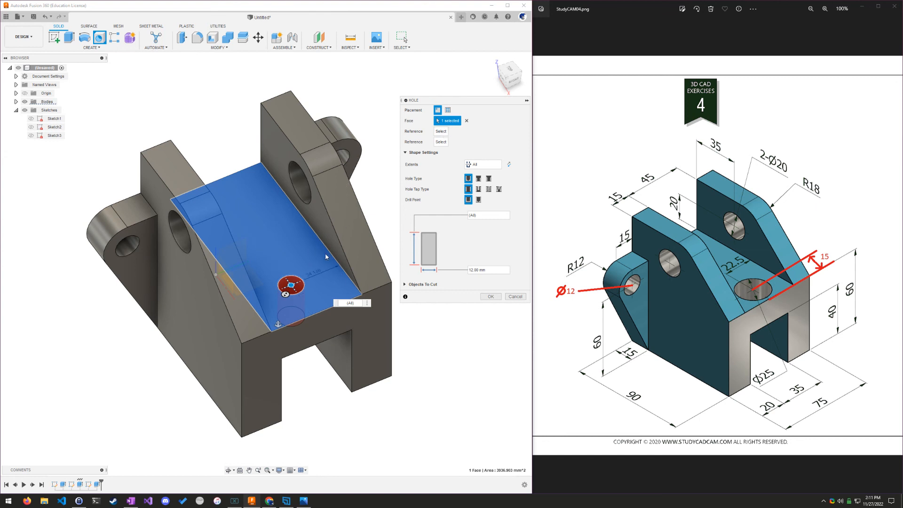
Position the hole centre 22.5 mm from the slot floor's long side edge and 15 mm from its front edge
{"action": "left_click", "coordinate": [340, 268]}
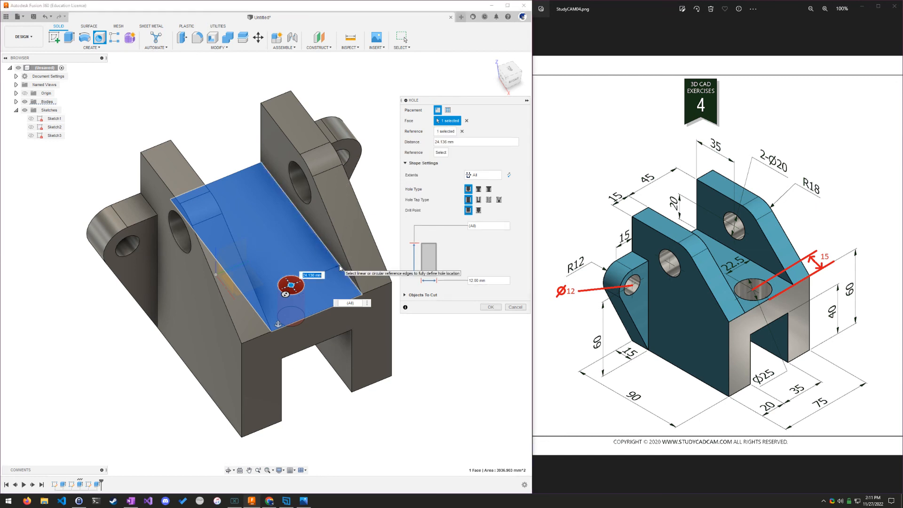
{"action": "type", "text": "22.5"}
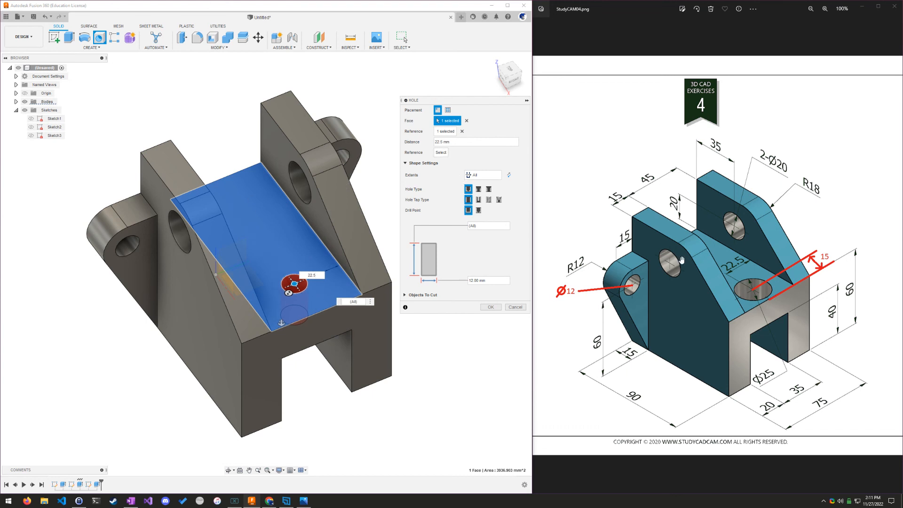
{"action": "left_click", "coordinate": [332, 311]}
{"action": "type", "text": "15"}
{"action": "key", "text": "Return"}
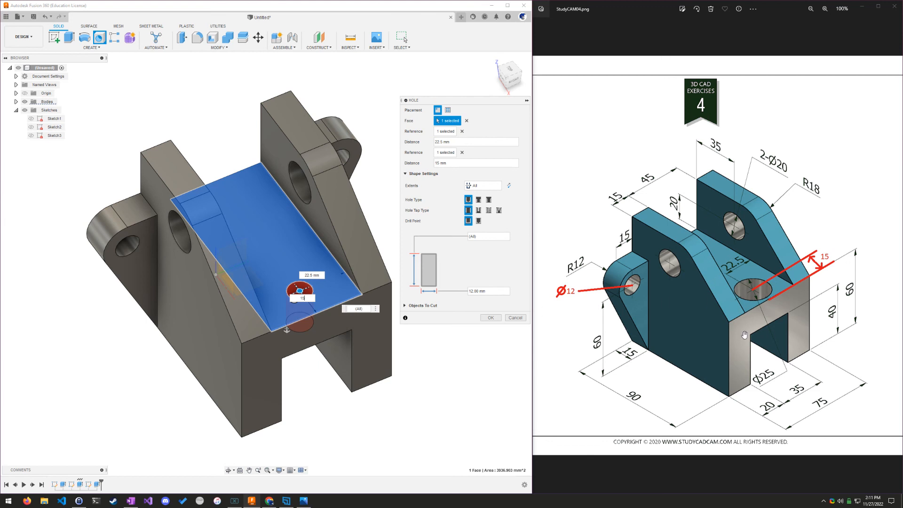
Set the slot floor hole's diameter to 25 mm and create the hole
{"action": "left_click_drag", "start_coordinate": [491, 291], "coordinate": [416, 270]}
{"action": "type", "text": "25"}
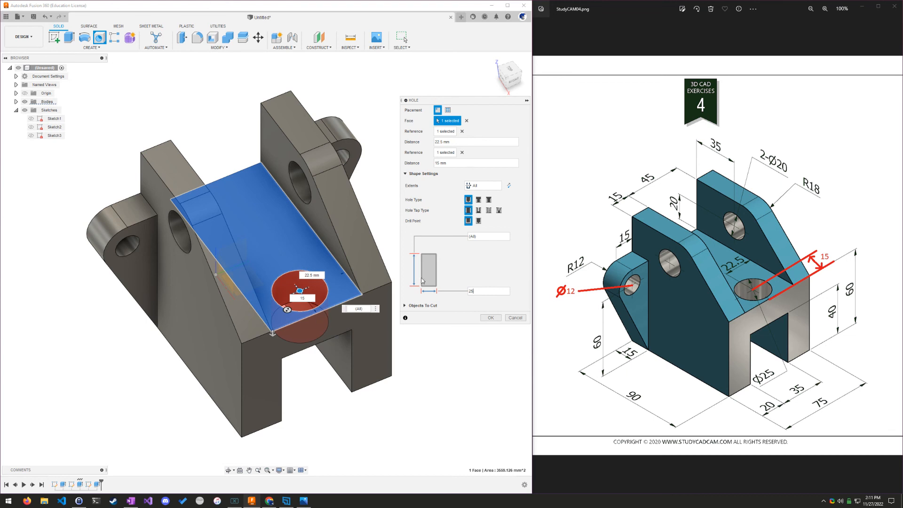
{"action": "left_click", "coordinate": [490, 317]}
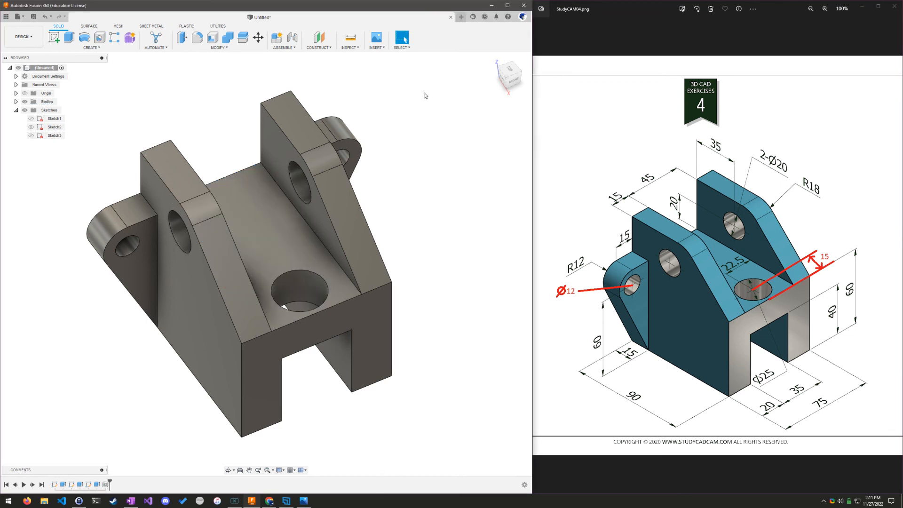
{"action": "left_click", "coordinate": [493, 61]}
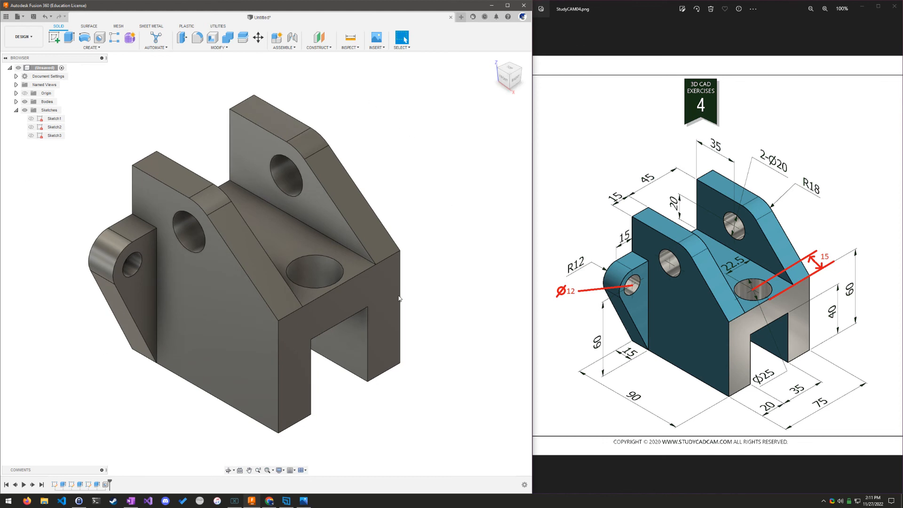